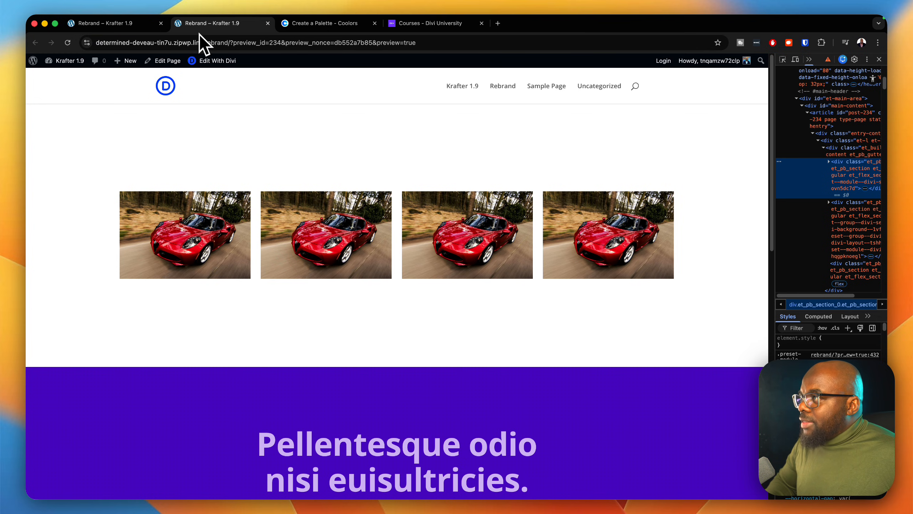
# Step: Switch to the page builder and insert a single-column row containing an Image module below the row of car photos
pyautogui.click(137, 28)
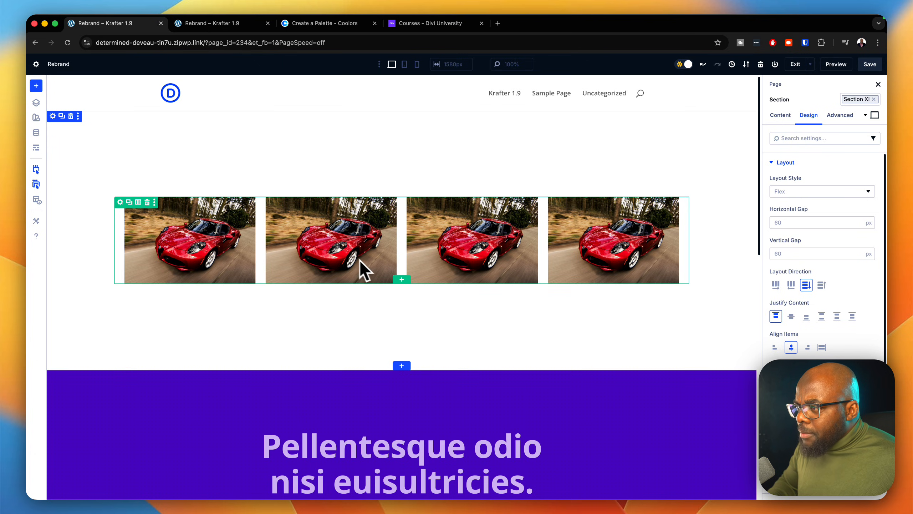
pyautogui.click(402, 279)
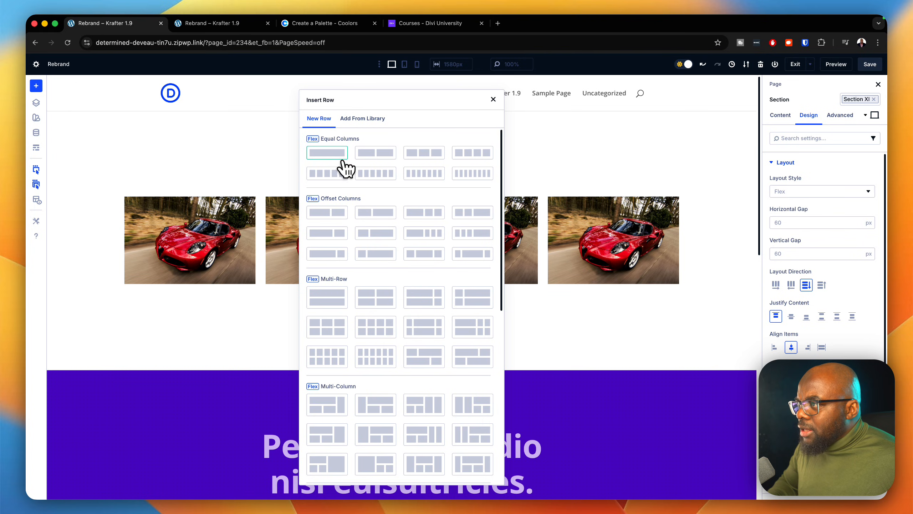
pyautogui.click(338, 156)
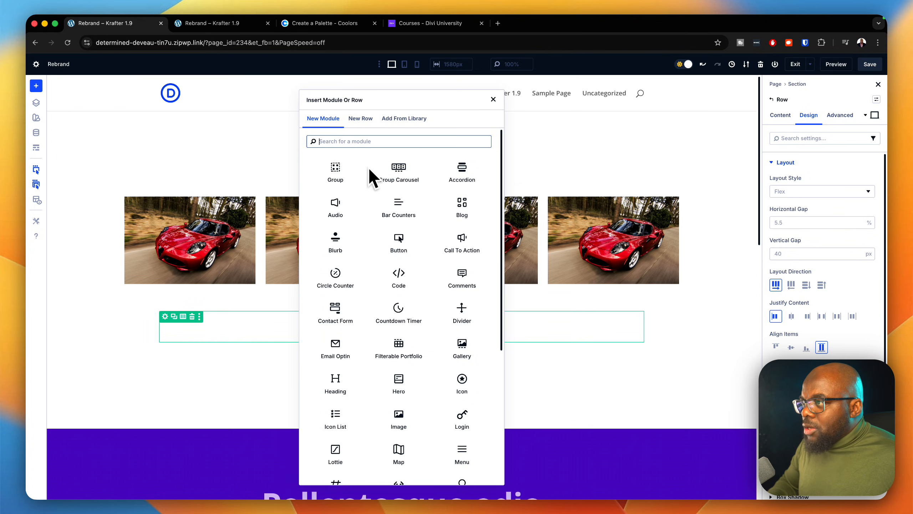
pyautogui.write('ima')
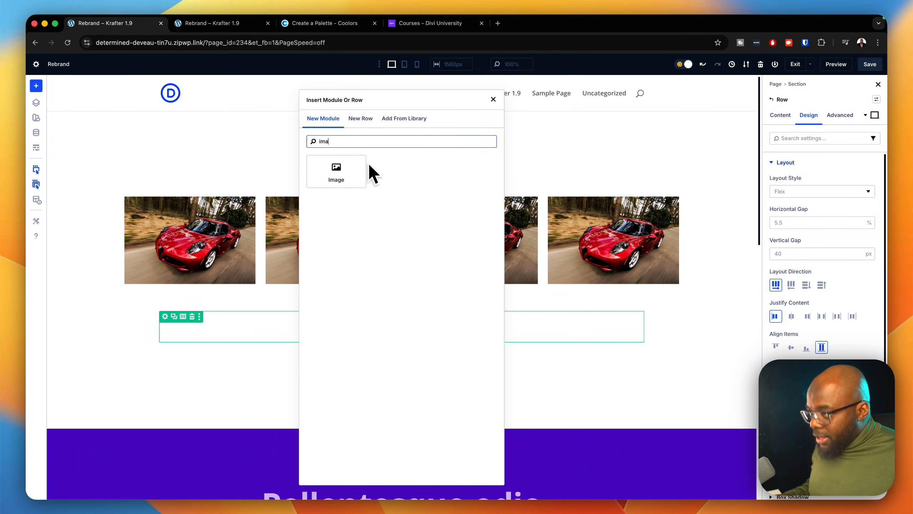
pyautogui.click(353, 184)
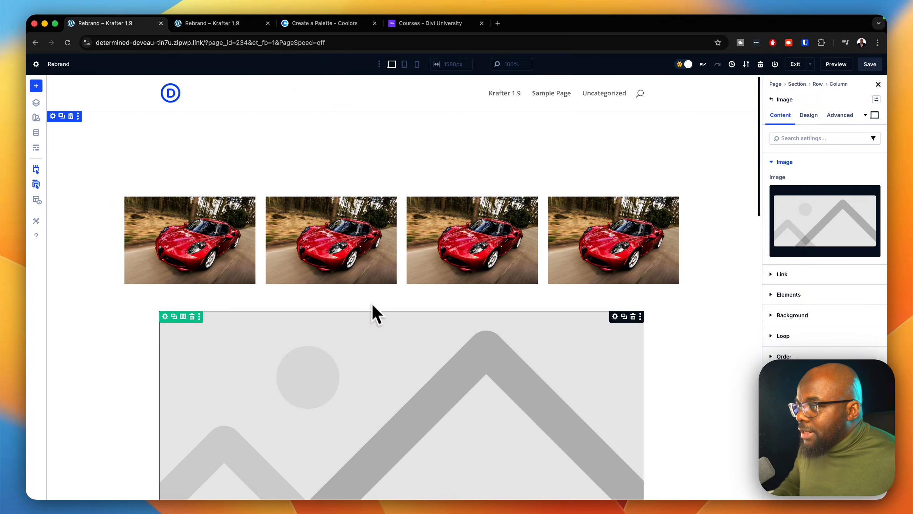
# Step: Set the new module's image to the city street photo from the media library and duplicate it into four images
pyautogui.scroll(-5, 371, 310)
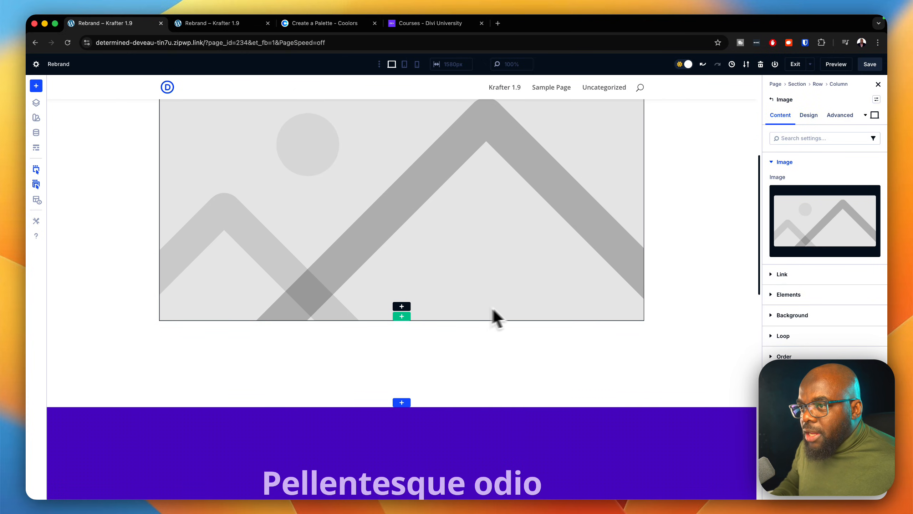
pyautogui.click(809, 234)
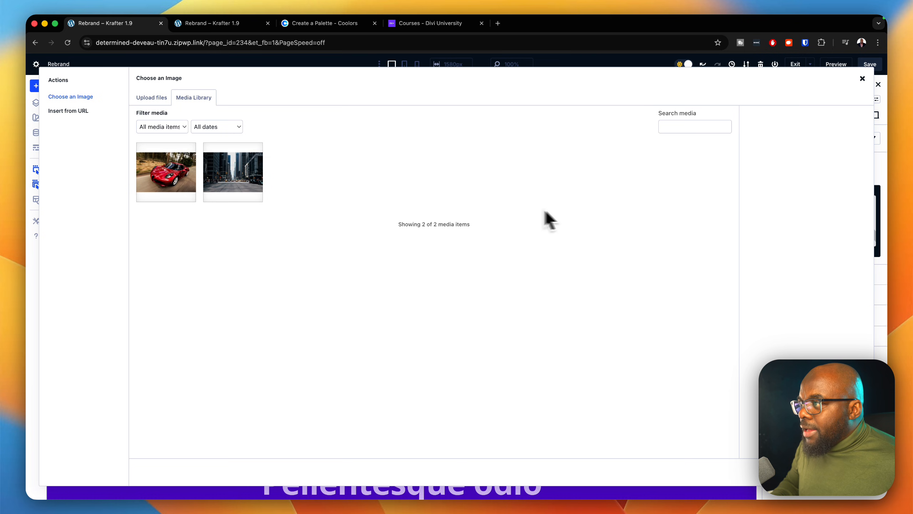
pyautogui.click(244, 187)
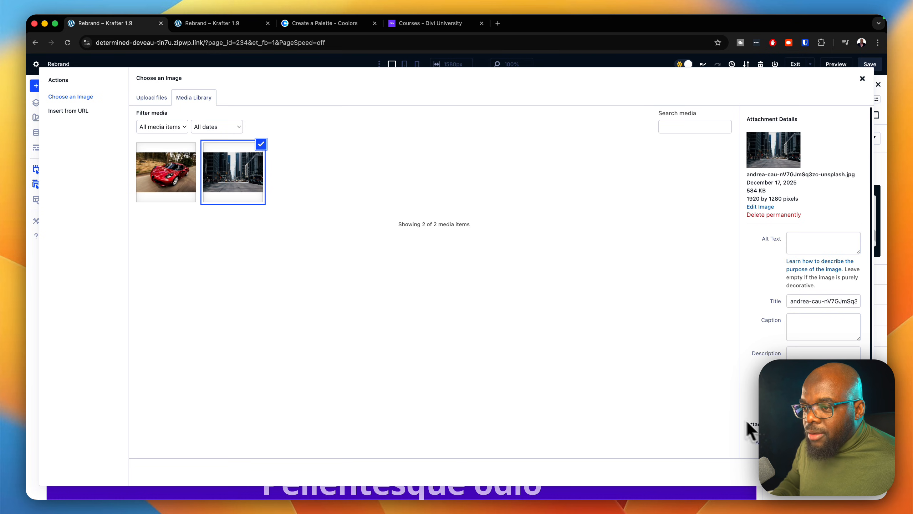
pyautogui.click(845, 472)
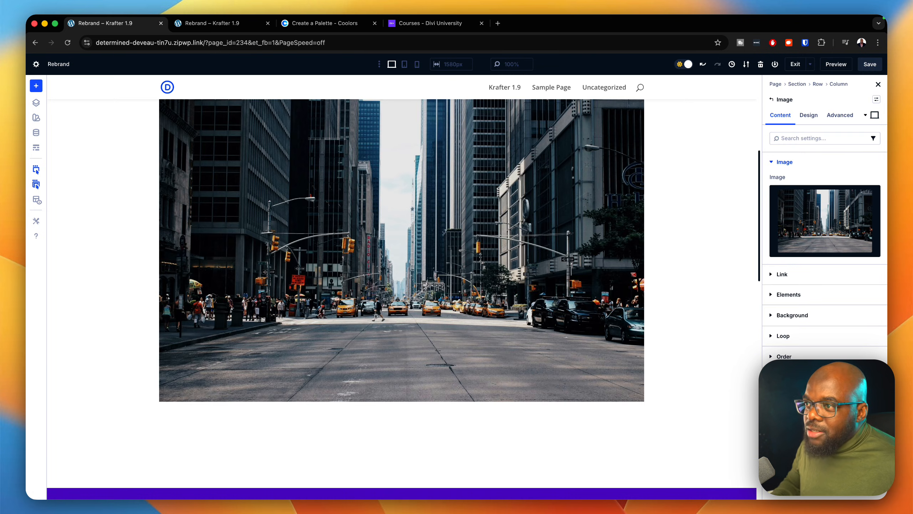
# Step: Set the layout direction of the city image row's column to Row
pyautogui.scroll(3, 553, 346)
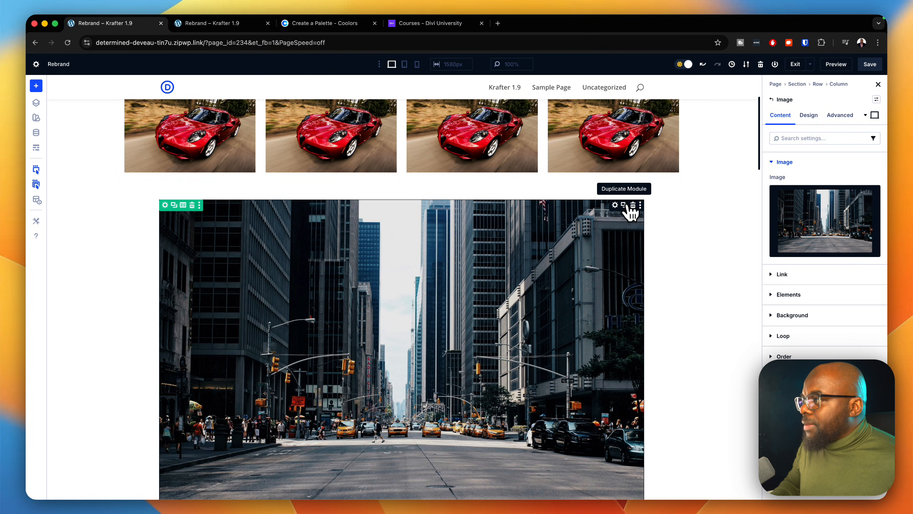
pyautogui.click(165, 205)
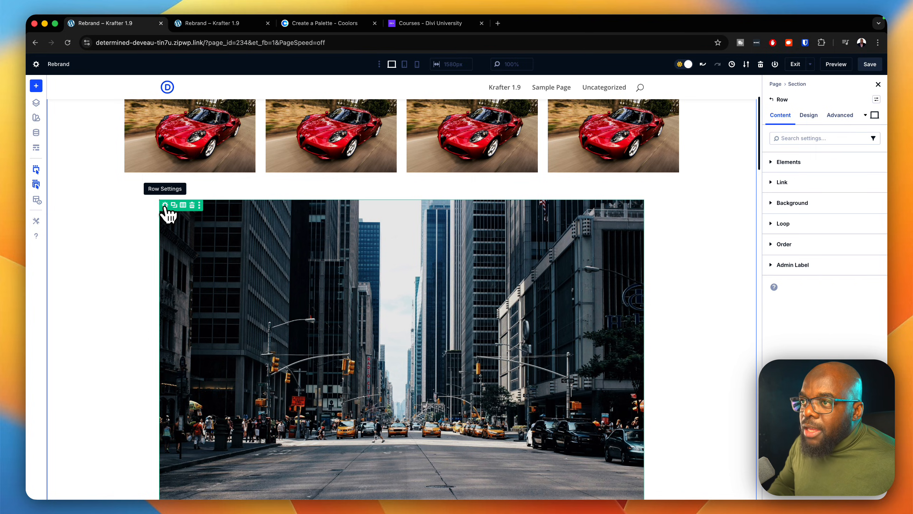
pyautogui.click(795, 162)
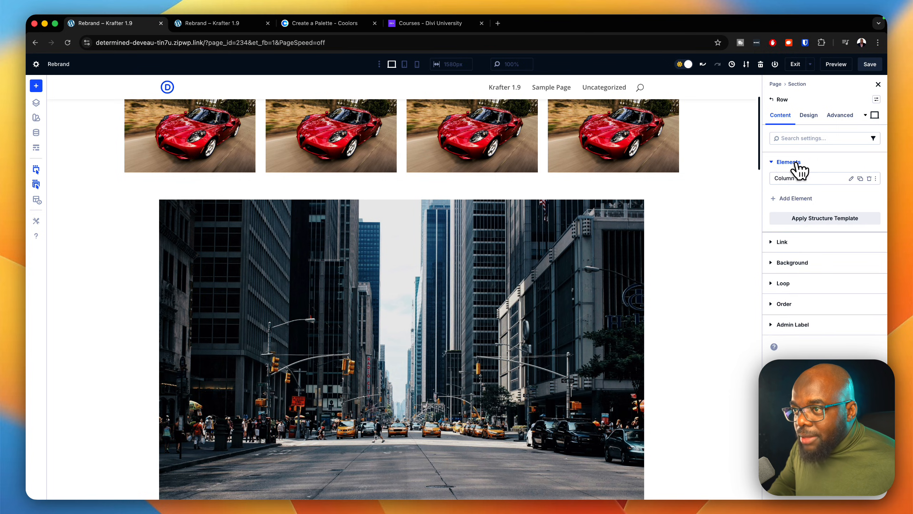
pyautogui.click(851, 178)
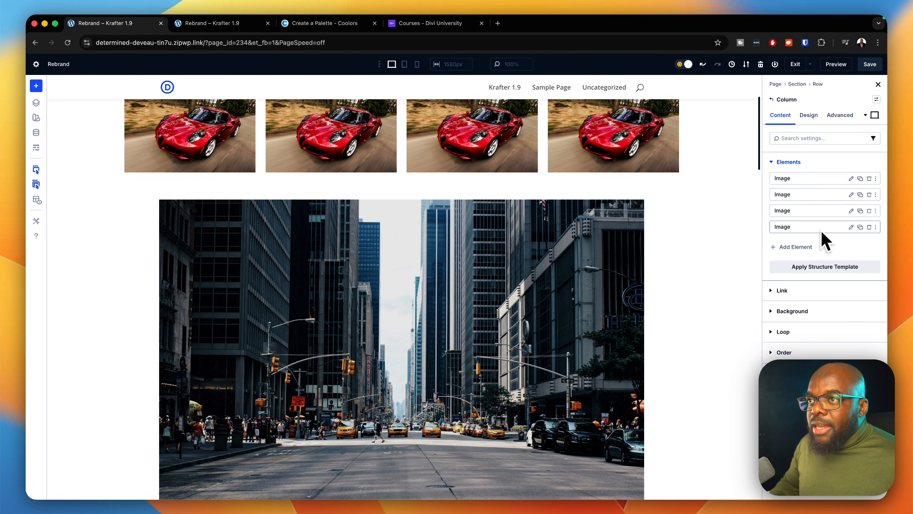
pyautogui.click(814, 117)
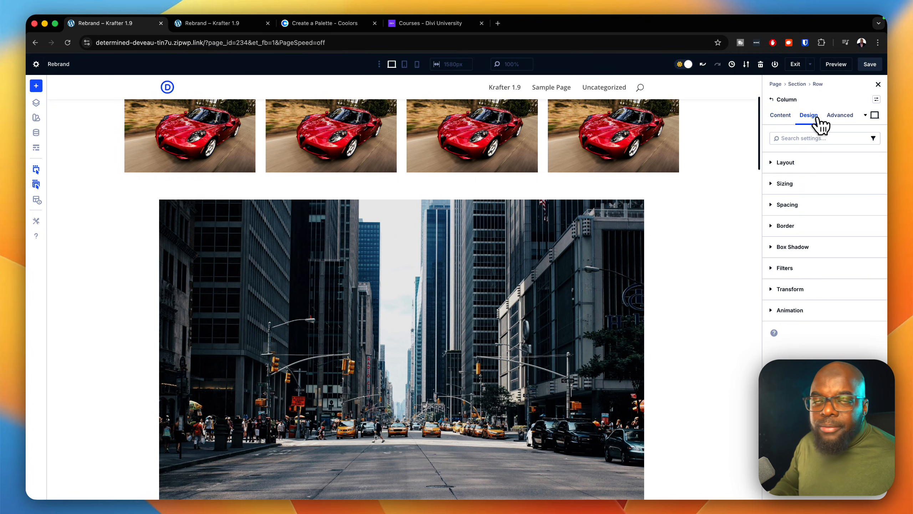
pyautogui.click(786, 163)
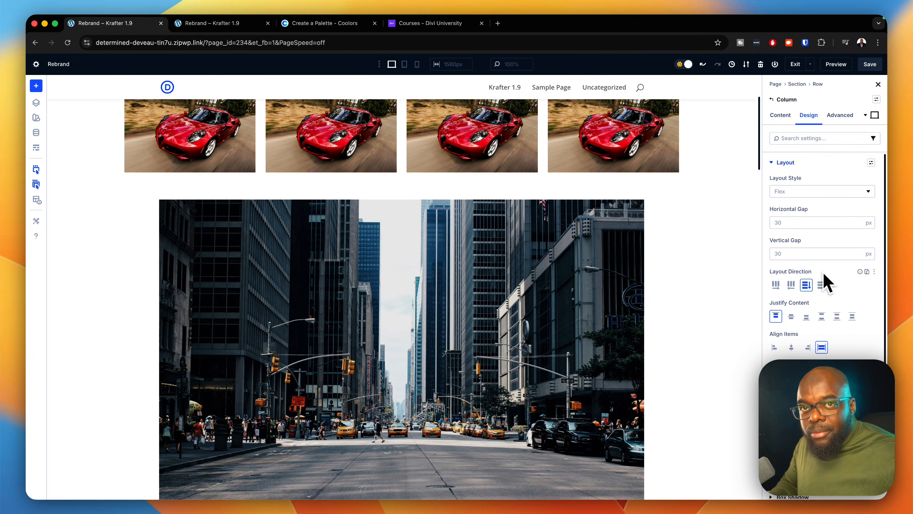
pyautogui.click(776, 285)
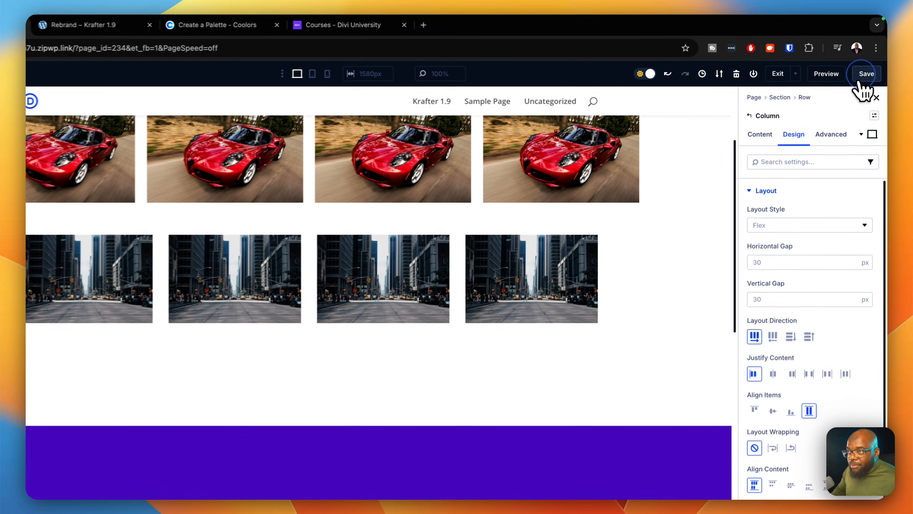
# Step: Save the page and reload its front-end preview
pyautogui.click(869, 64)
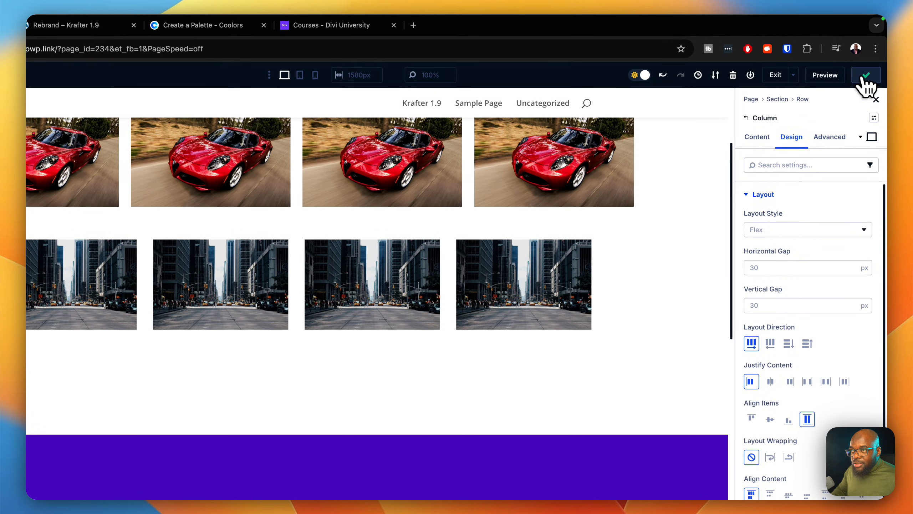
pyautogui.click(774, 81)
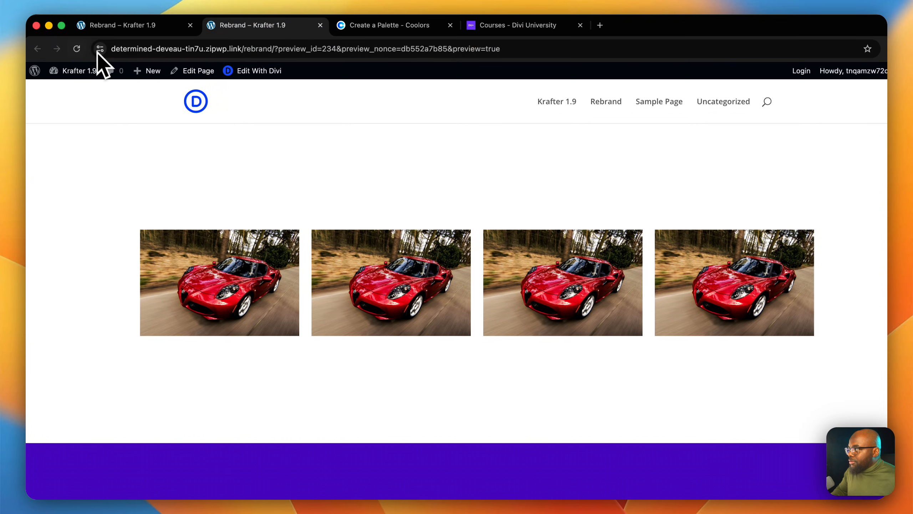
pyautogui.click(83, 50)
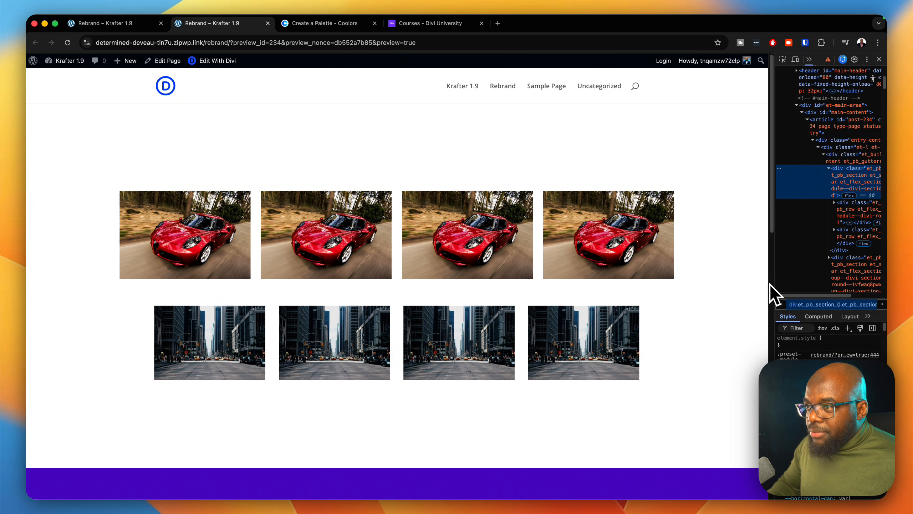
# Step: Check how both image rows respond at narrow viewport widths, then restore the wide view
pyautogui.moveTo(770, 284); pyautogui.dragTo(269, 298)
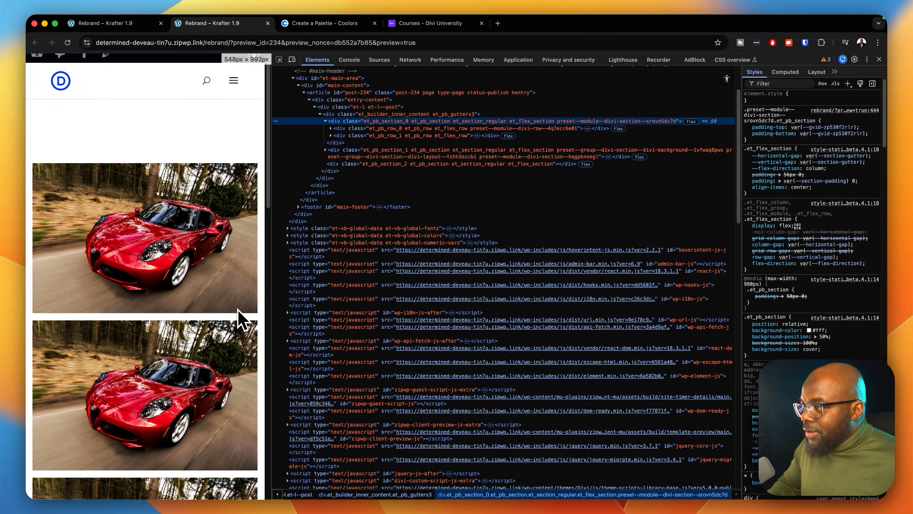
pyautogui.scroll(-10, 239, 318)
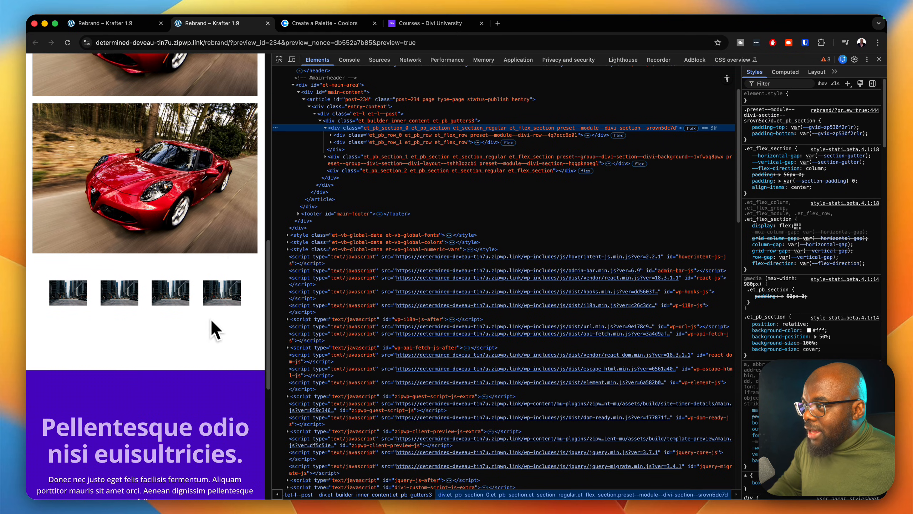
pyautogui.moveTo(269, 302); pyautogui.dragTo(240, 304)
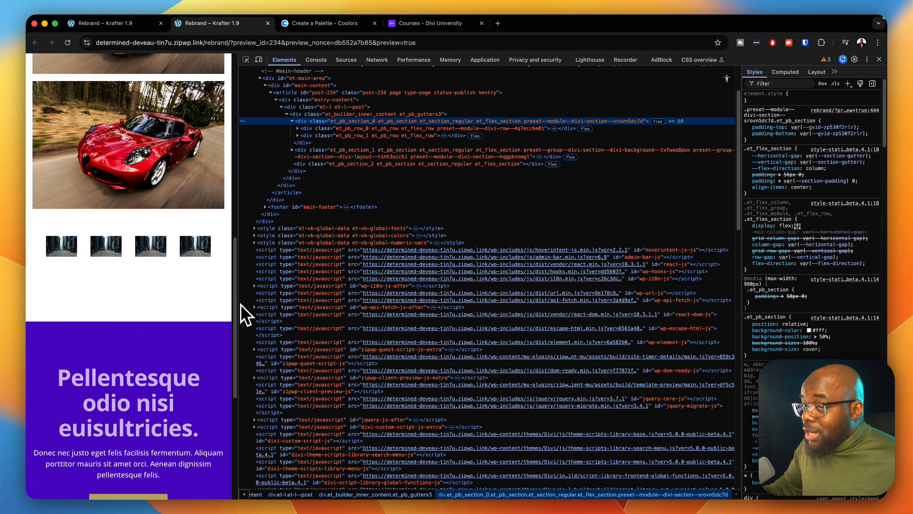
pyautogui.moveTo(241, 304); pyautogui.dragTo(875, 343)
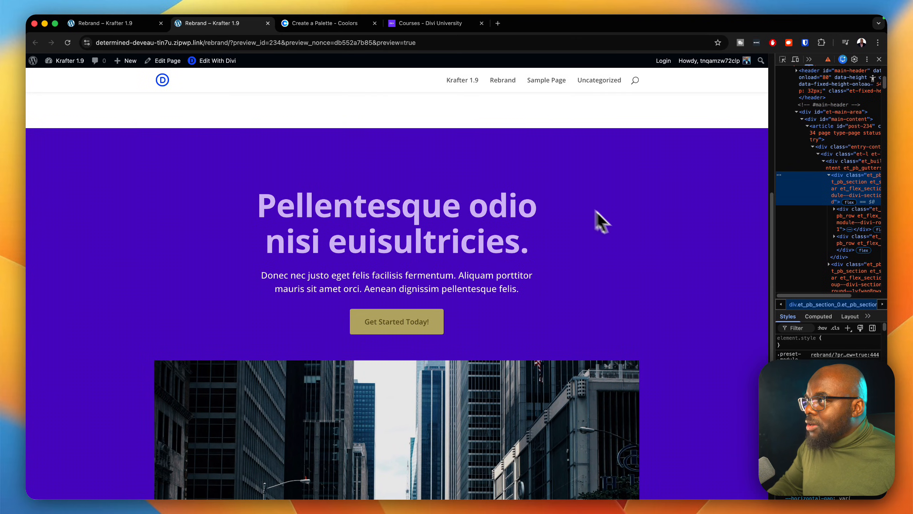
# Step: Return to the page builder and set the layout style of the city images' column to Grid
pyautogui.click(147, 25)
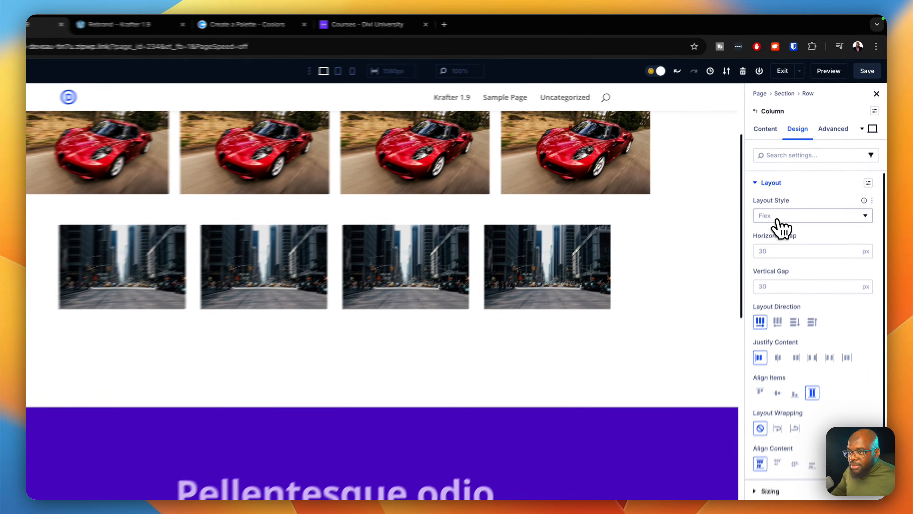
pyautogui.click(777, 217)
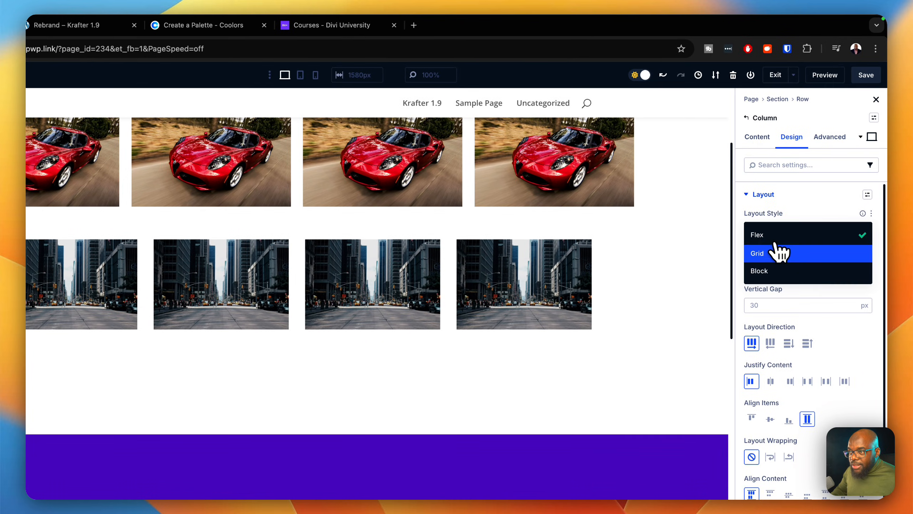
pyautogui.click(782, 239)
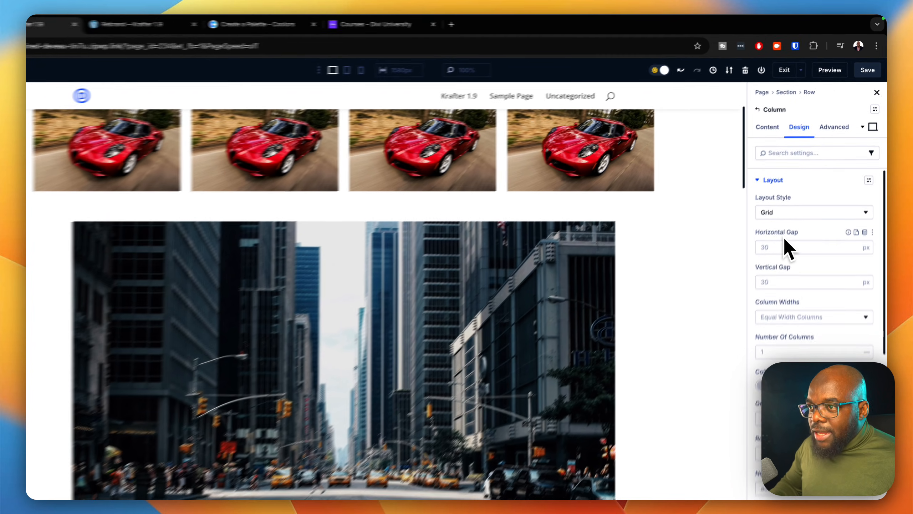
# Step: Set the number of grid columns for the city images to 4, trying 3 columns along the way
pyautogui.scroll(-8, 586, 345)
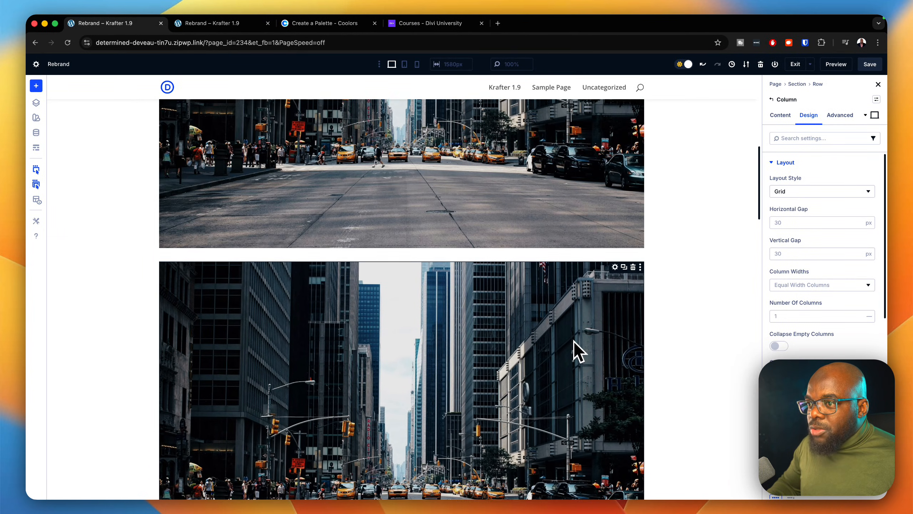
pyautogui.scroll(3, 573, 345)
pyautogui.scroll(-10, 572, 341)
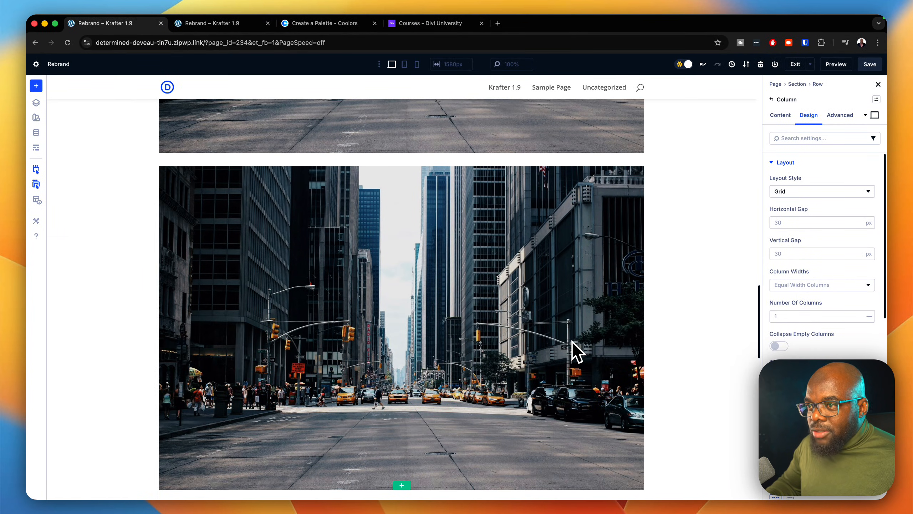
pyautogui.scroll(5, 572, 341)
pyautogui.scroll(3, 572, 342)
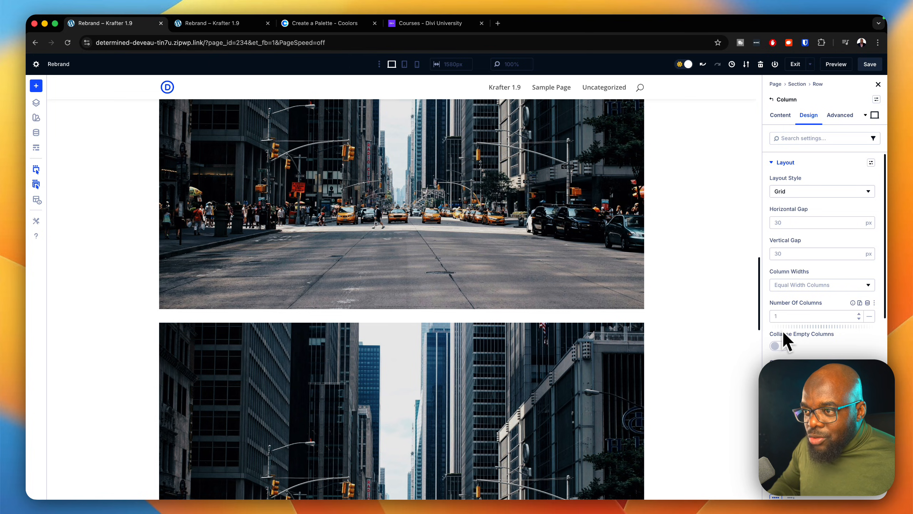
pyautogui.click(859, 313)
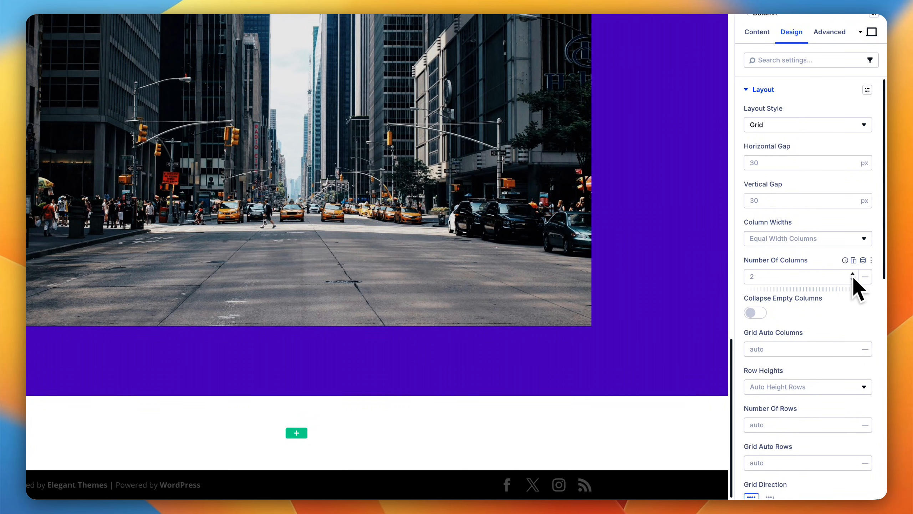
pyautogui.click(853, 275)
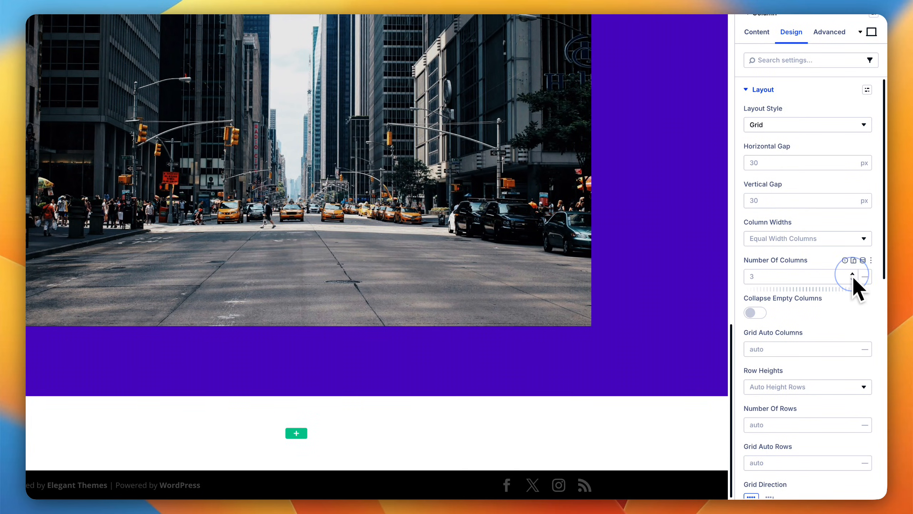
pyautogui.click(853, 275)
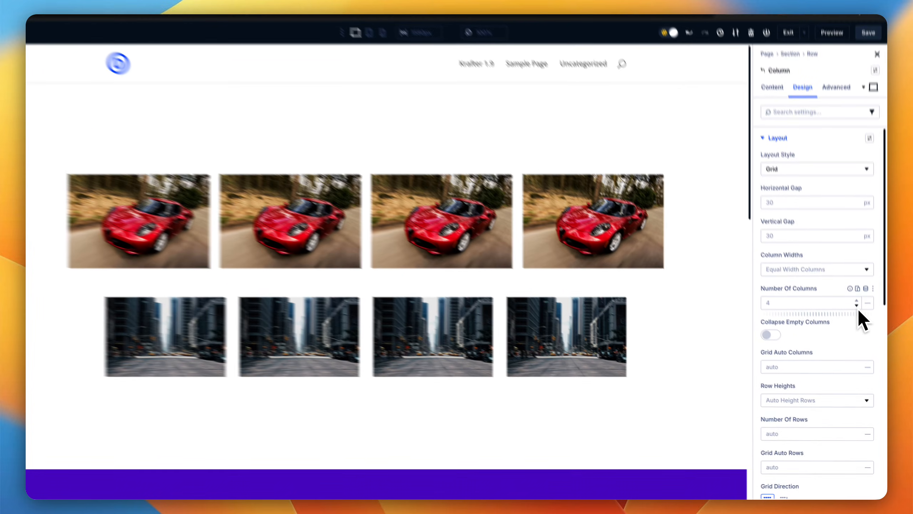
pyautogui.click(859, 318)
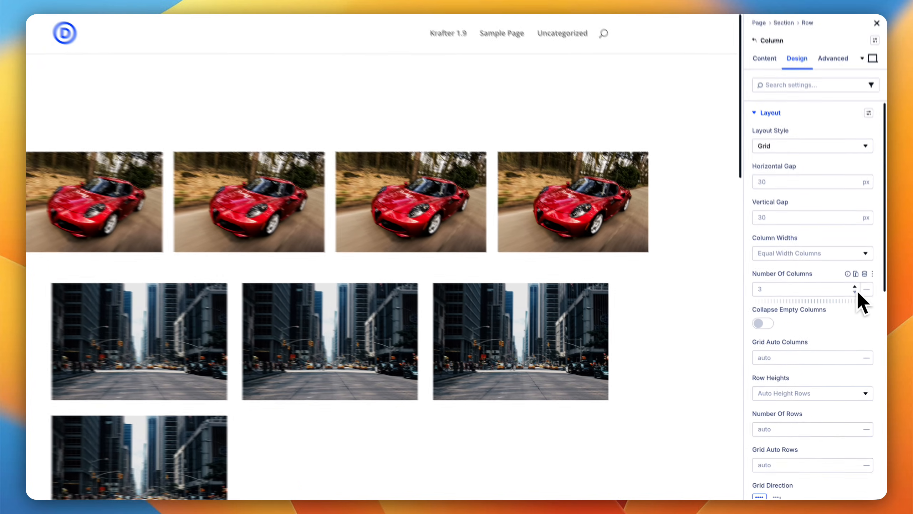
pyautogui.click(859, 313)
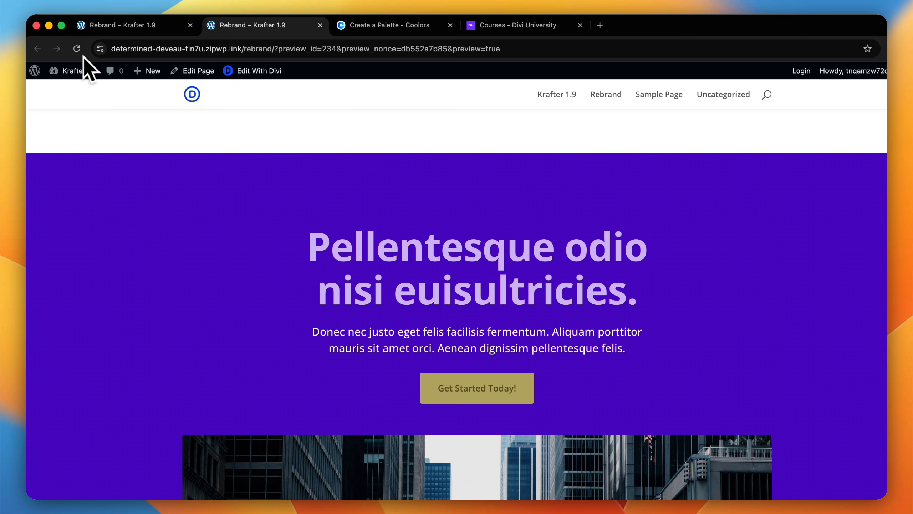
# Step: Save the grid layout and reload the front-end preview of the page
pyautogui.click(68, 44)
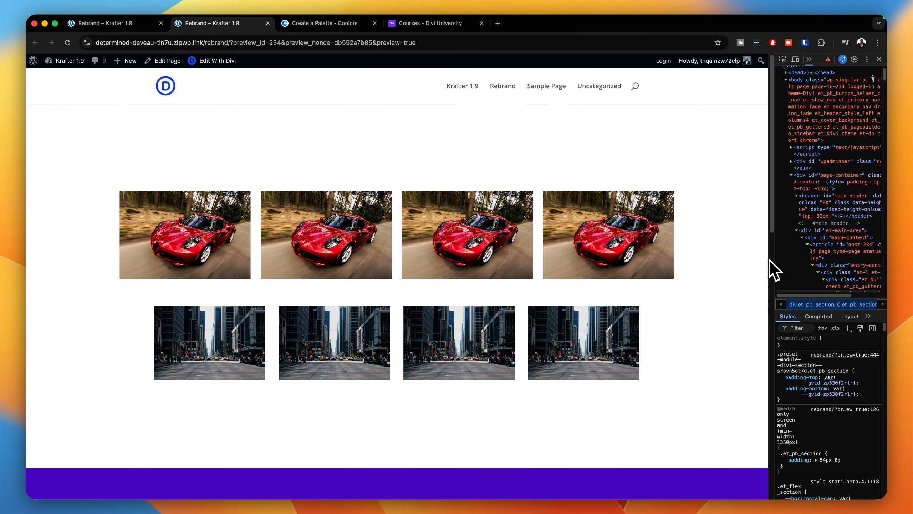
# Step: Narrow the previewed page to phone width to inspect the car and city image rows, then widen it again
pyautogui.moveTo(769, 259); pyautogui.dragTo(241, 281)
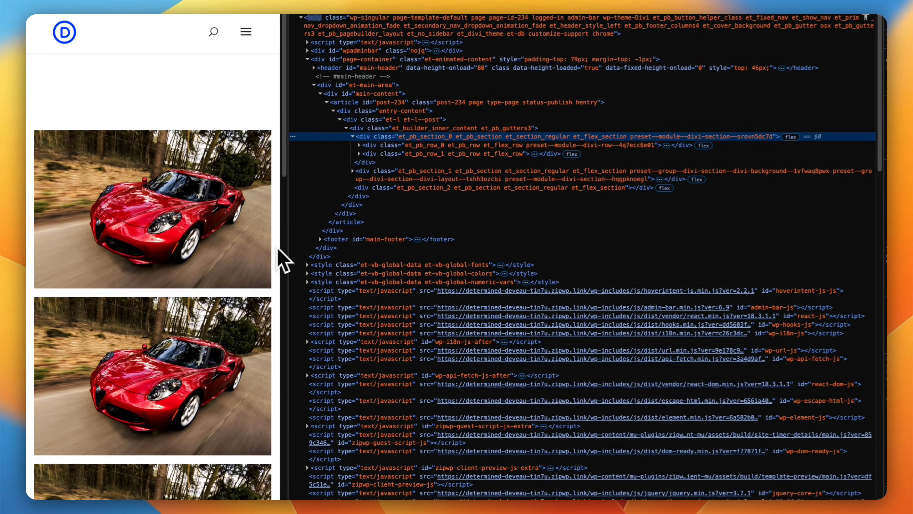
pyautogui.scroll(-15, 234, 278)
pyautogui.scroll(5, 227, 286)
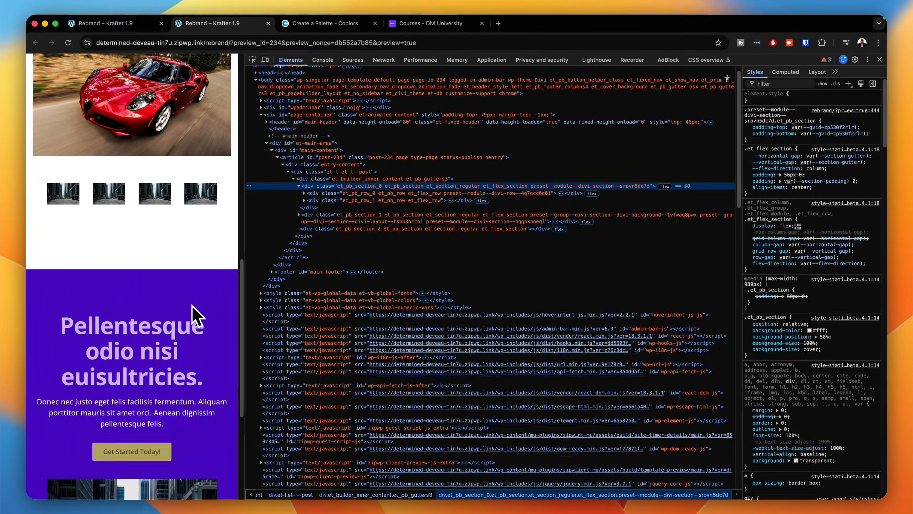
pyautogui.scroll(1, 194, 303)
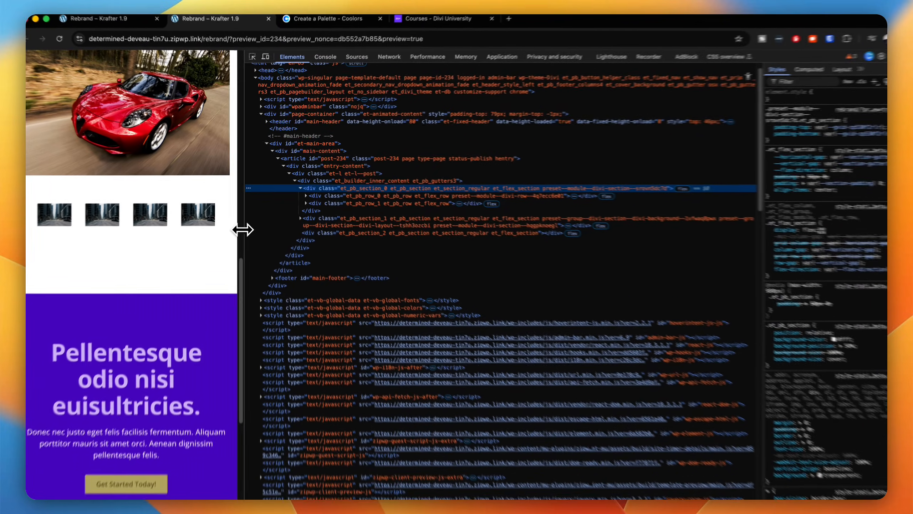
pyautogui.moveTo(240, 228); pyautogui.dragTo(806, 260)
pyautogui.moveTo(818, 313); pyautogui.dragTo(856, 320)
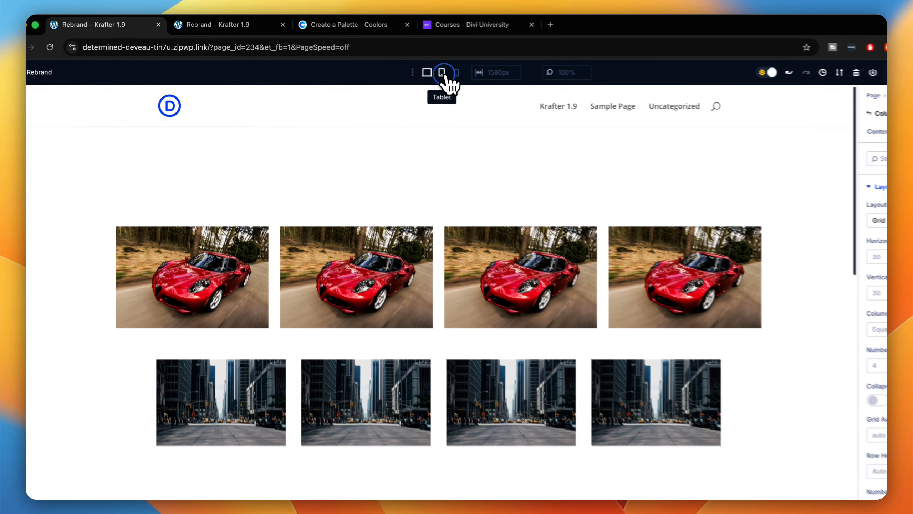
# Step: Switch to the page builder's tablet view and set the city images' grid to 2 columns
pyautogui.click(406, 66)
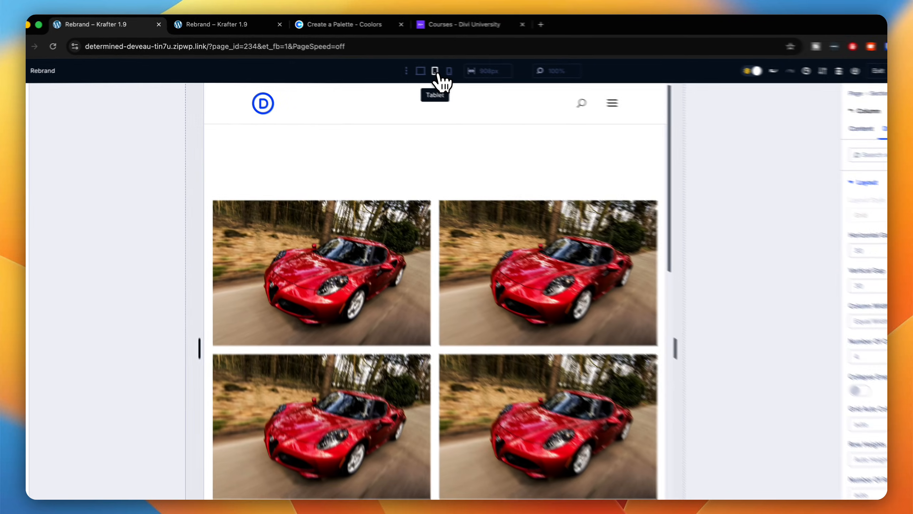
pyautogui.scroll(-6, 465, 173)
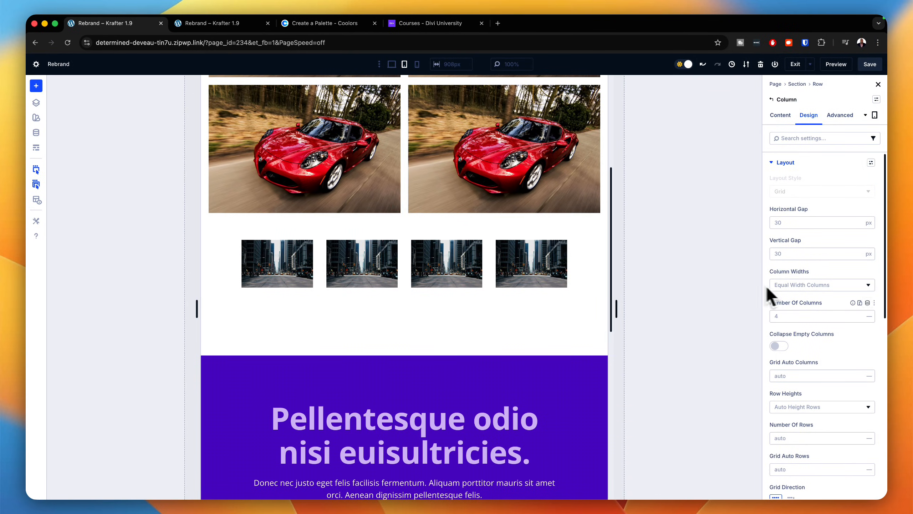
pyautogui.click(859, 319)
pyautogui.click(858, 319)
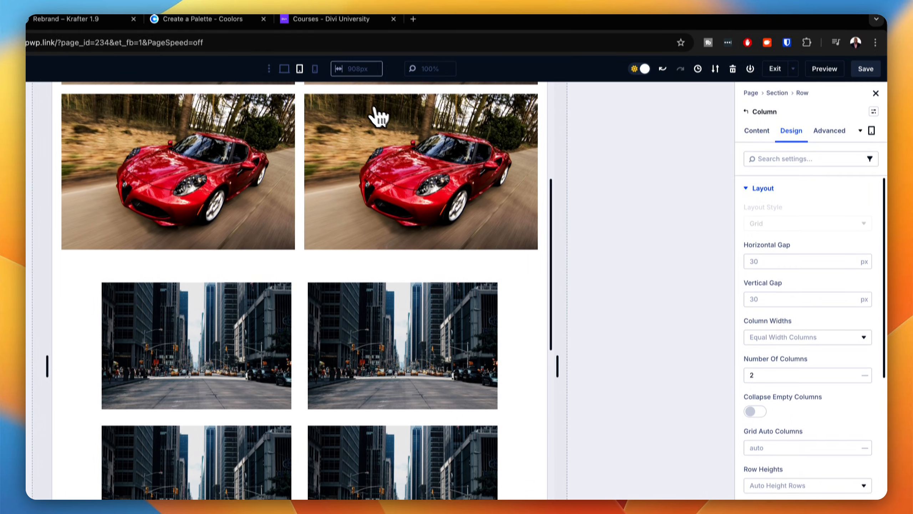
# Step: Switch to the phone view and set the city images' grid to 1 column
pyautogui.click(315, 65)
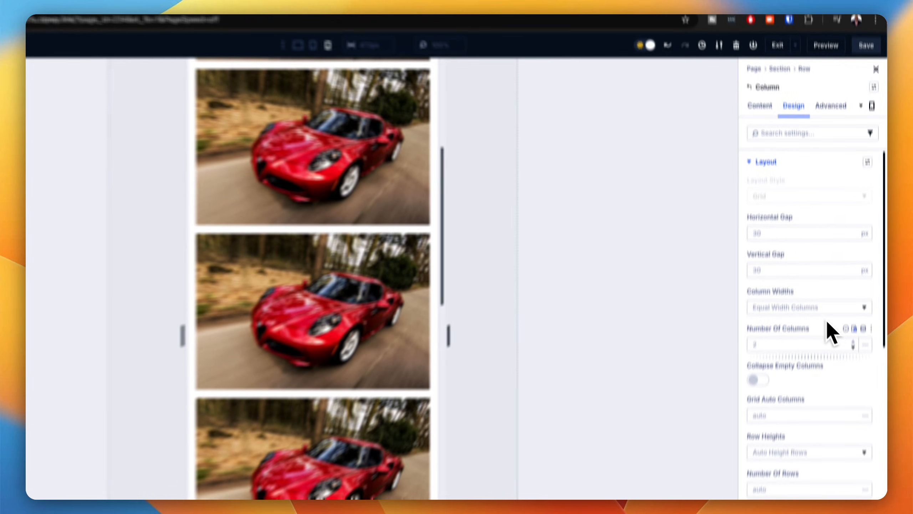
pyautogui.scroll(-5, 458, 326)
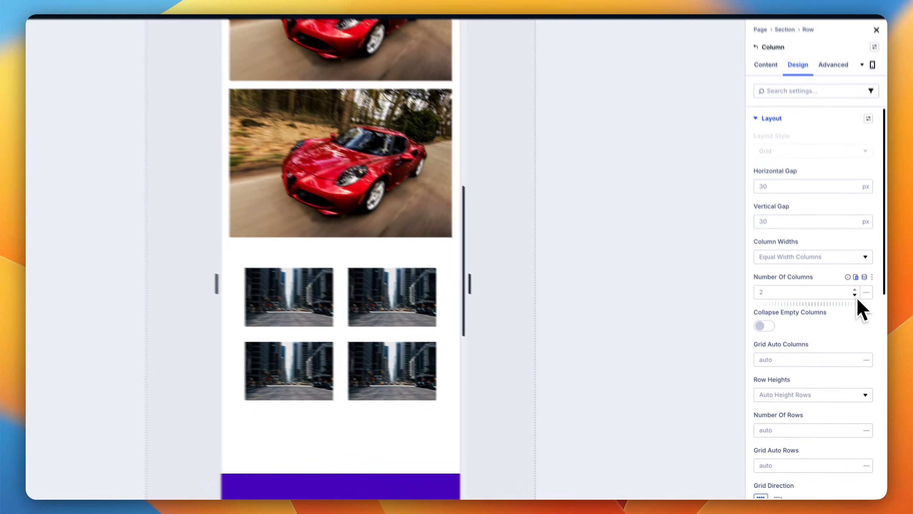
pyautogui.click(858, 318)
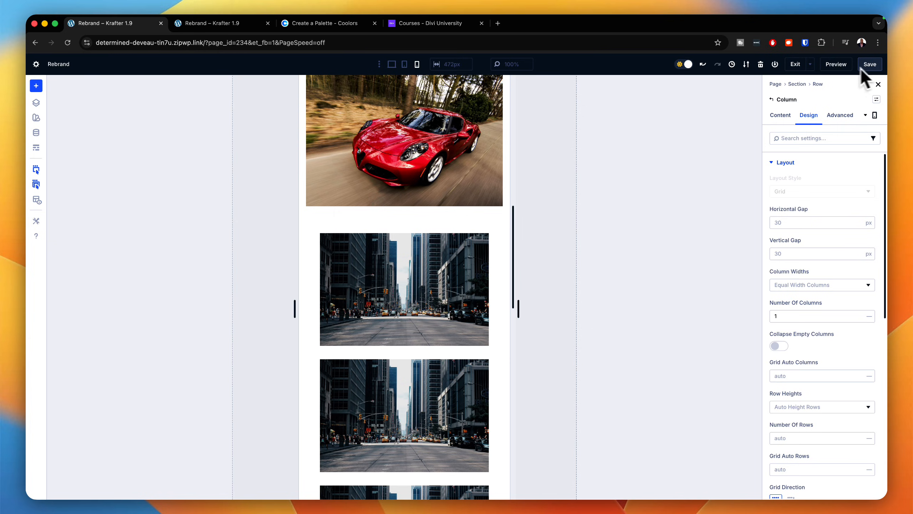
# Step: Reload the front-end preview of the page and compare the widths of the two image rows
pyautogui.click(234, 23)
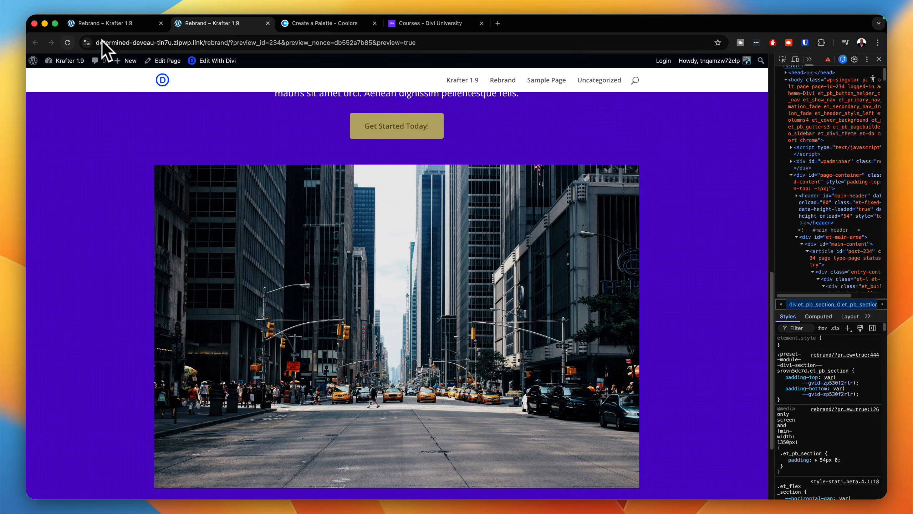
pyautogui.click(68, 43)
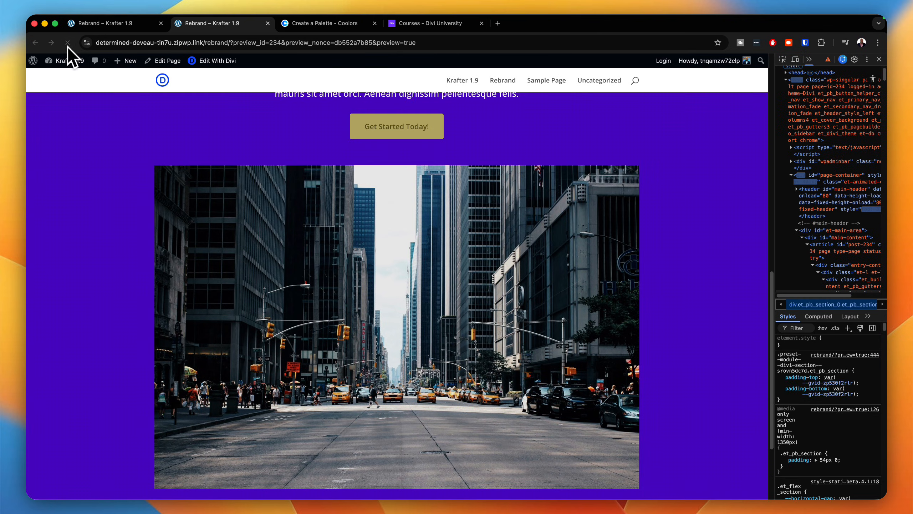
pyautogui.scroll(10, 395, 254)
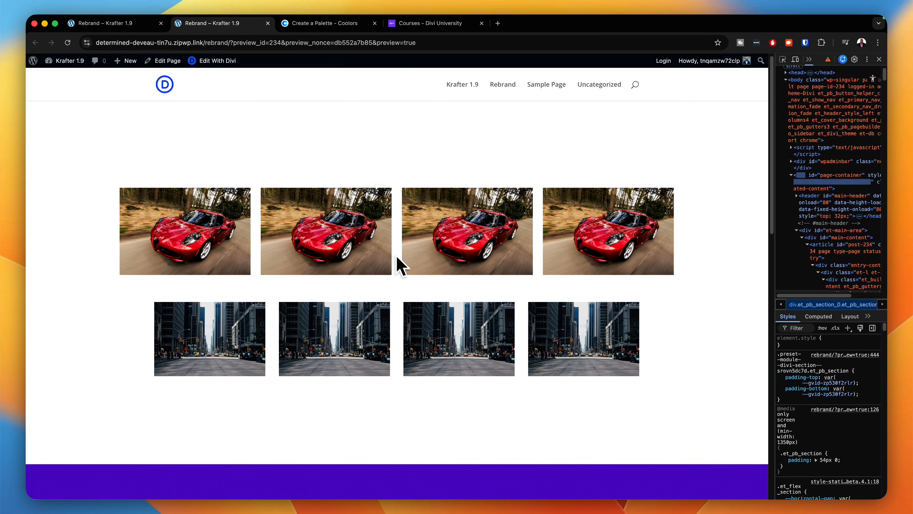
pyautogui.scroll(-1, 399, 268)
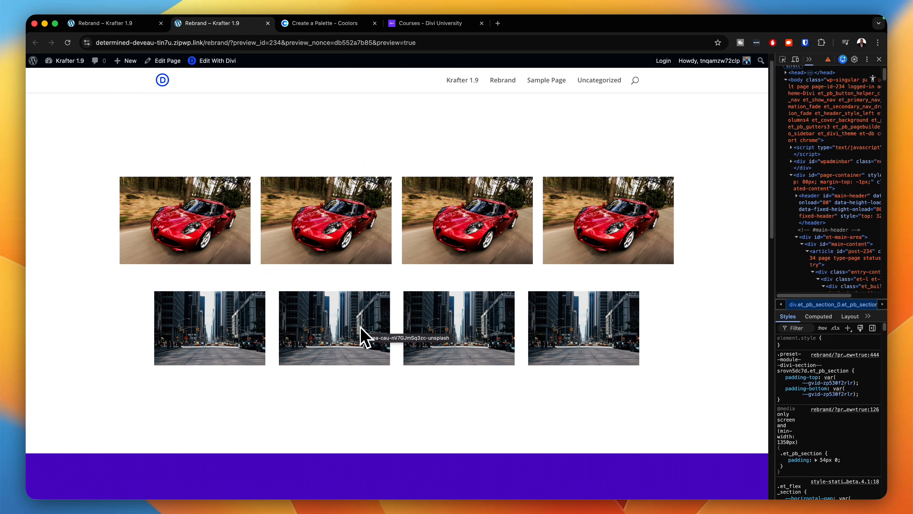
# Step: Return to the page builder's desktop view and apply the "content row" preset to the city images' row
pyautogui.click(141, 25)
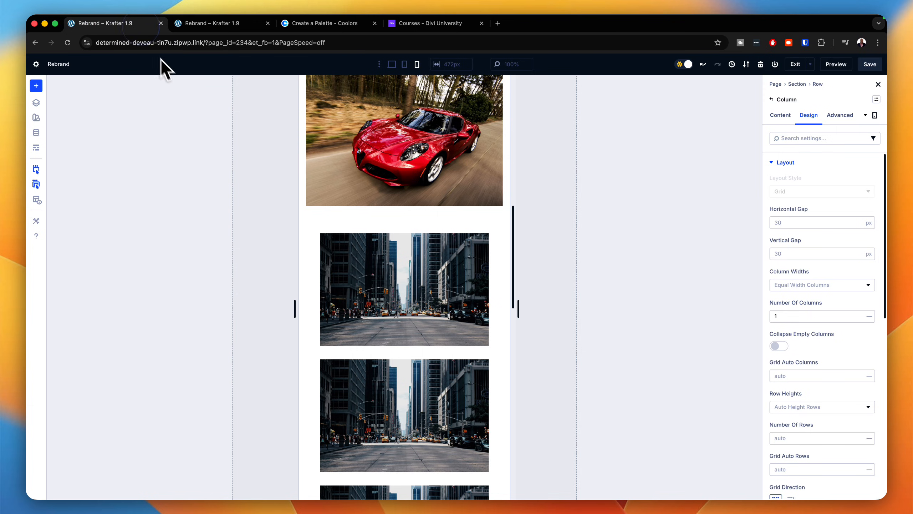
pyautogui.click(391, 64)
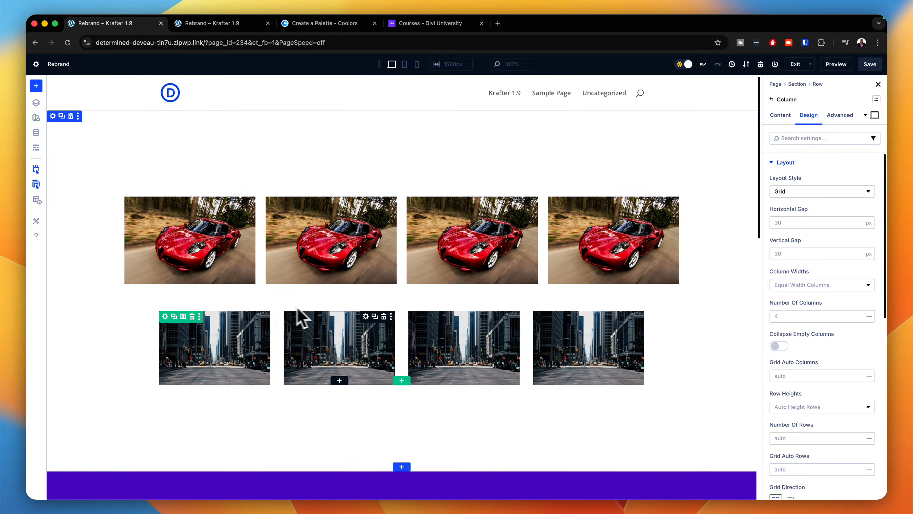
pyautogui.click(166, 317)
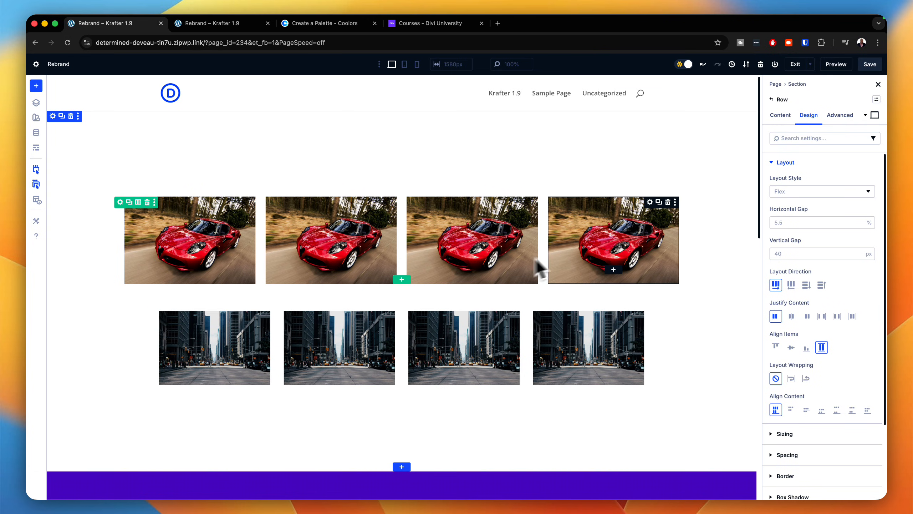
pyautogui.click(877, 100)
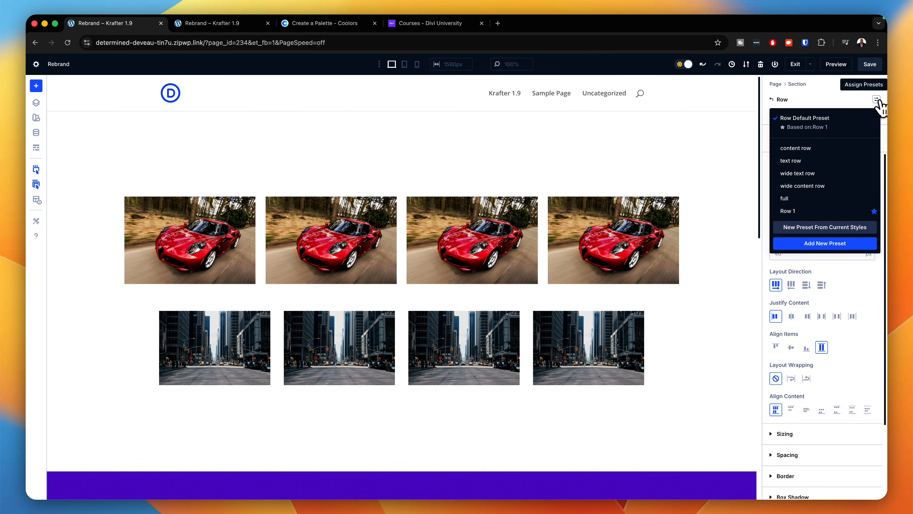
pyautogui.click(796, 147)
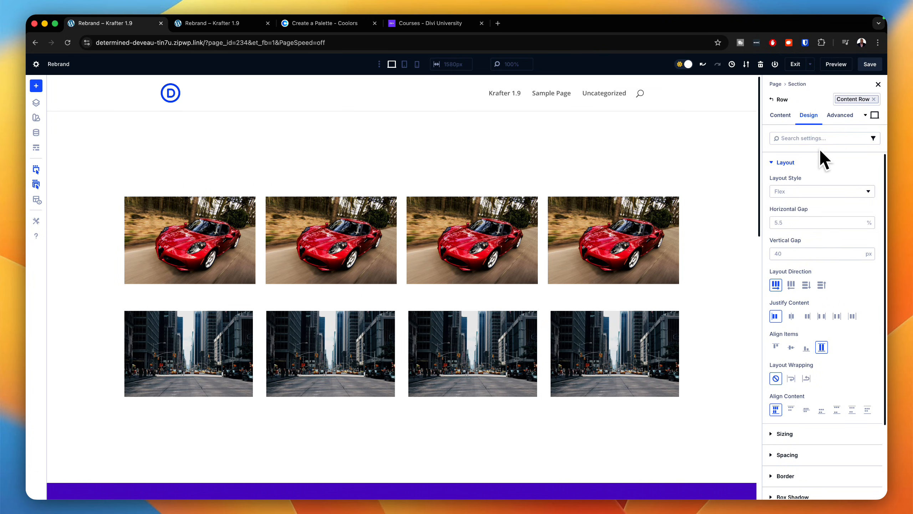
# Step: Apply the "gap medium" layout preset to the column inside the city images' row
pyautogui.click(780, 116)
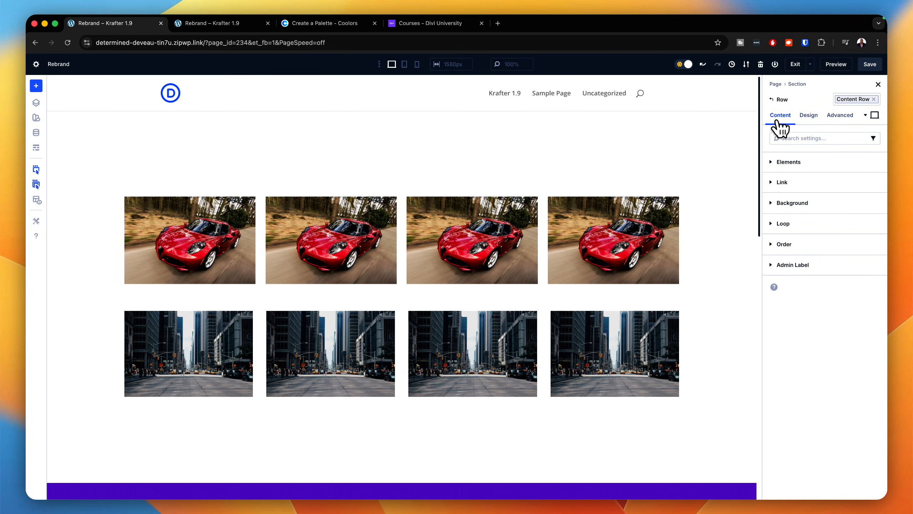
pyautogui.click(796, 162)
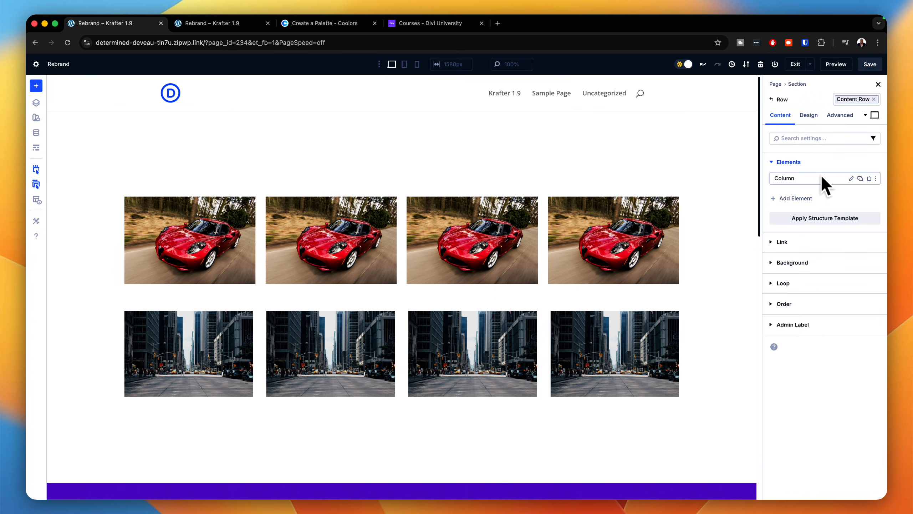
pyautogui.click(850, 179)
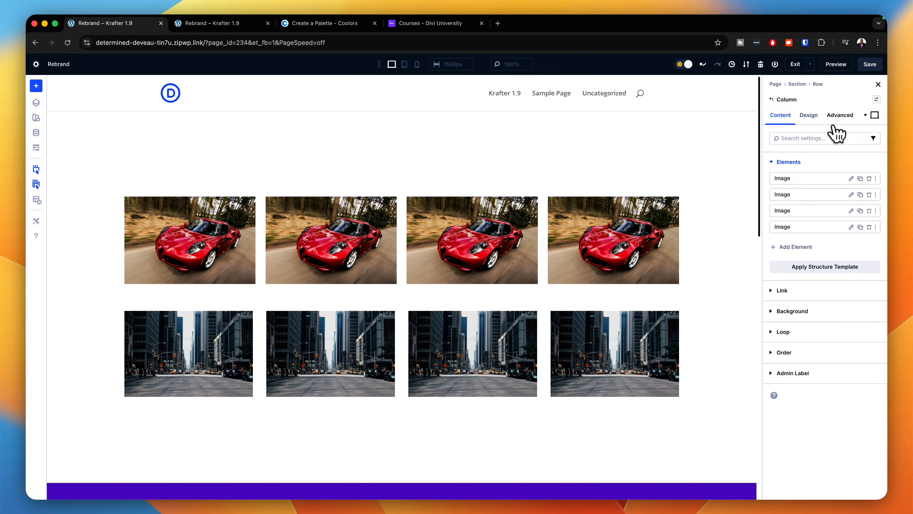
pyautogui.click(809, 116)
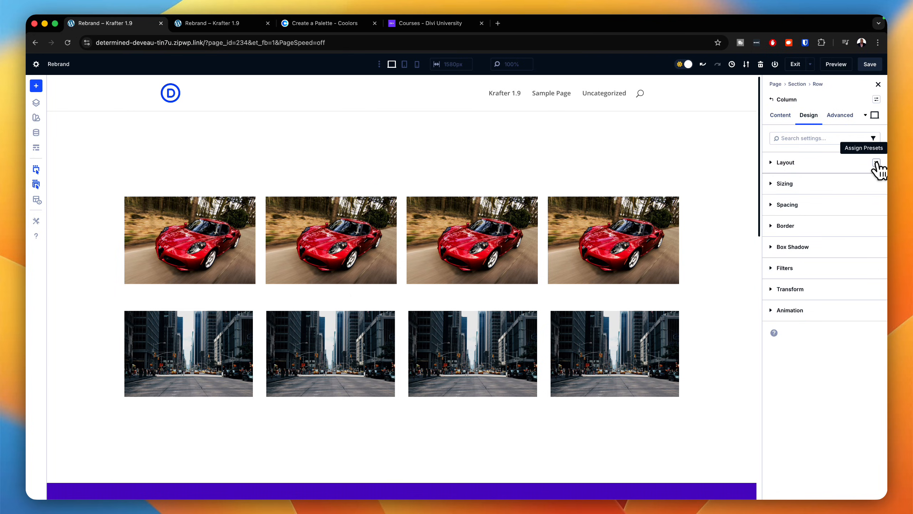
pyautogui.click(876, 162)
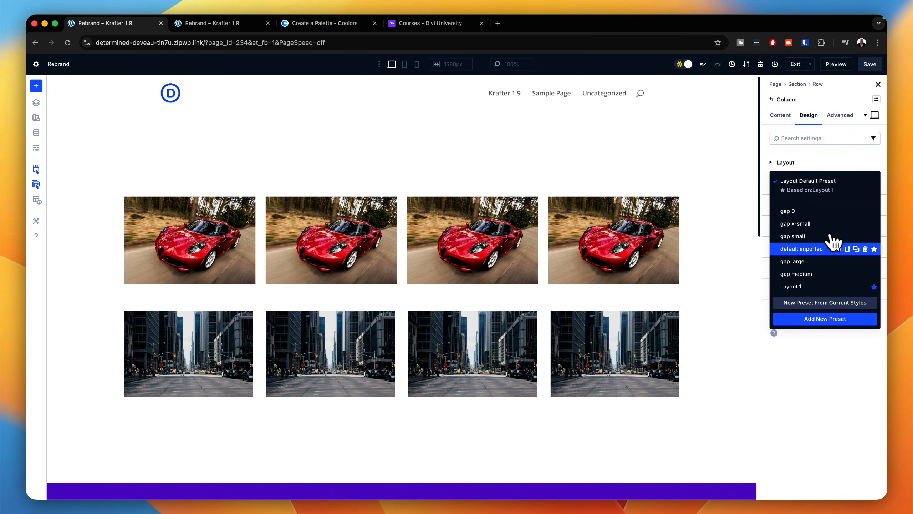
pyautogui.click(795, 274)
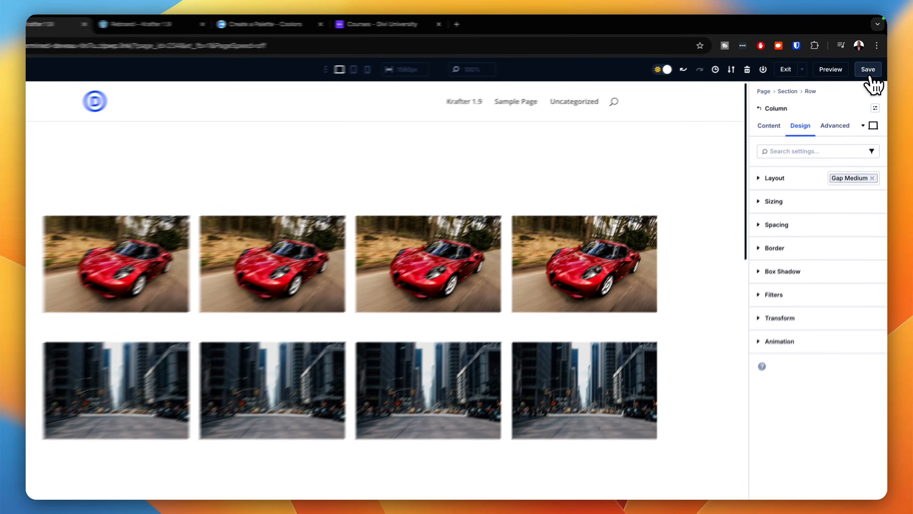
# Step: Save the page and reload its front-end preview
pyautogui.click(869, 65)
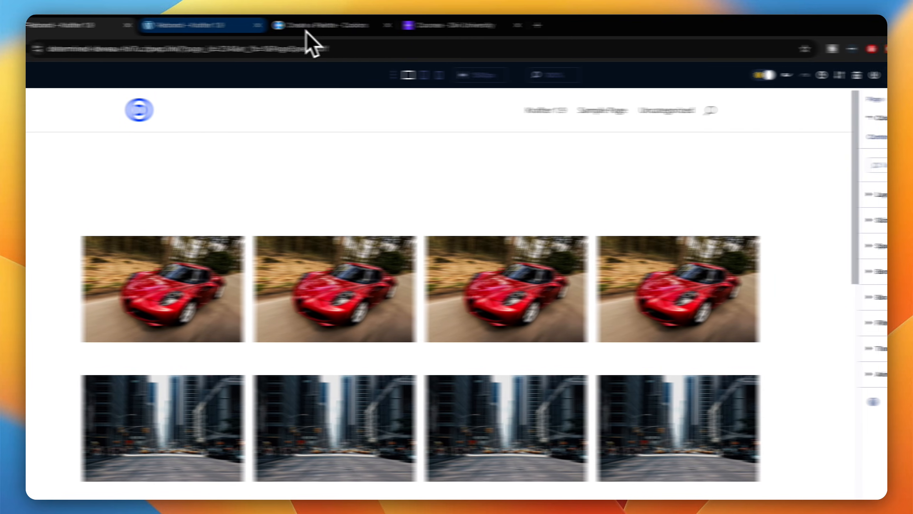
pyautogui.click(91, 25)
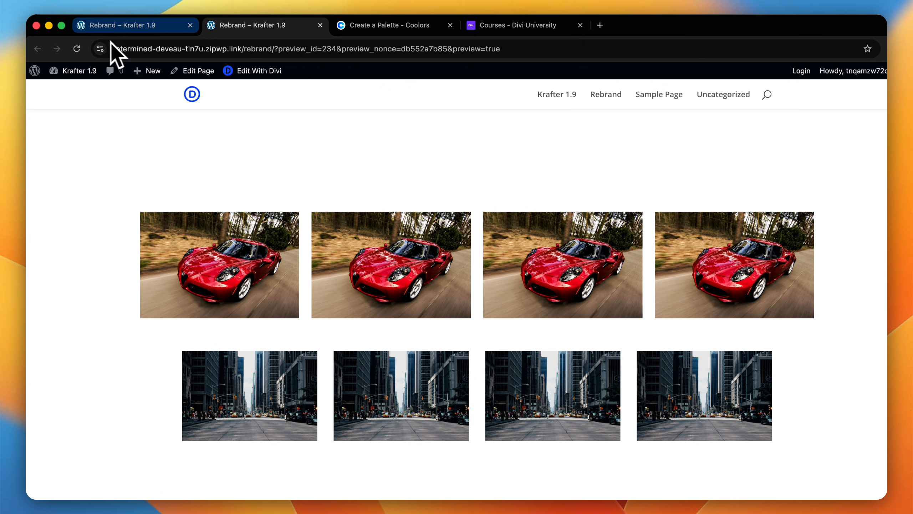
pyautogui.click(78, 49)
# Step: Open the developer tools and narrow the page in stages to compare how both image rows reflow, then restore the wide view
pyautogui.press('super+alt+i')
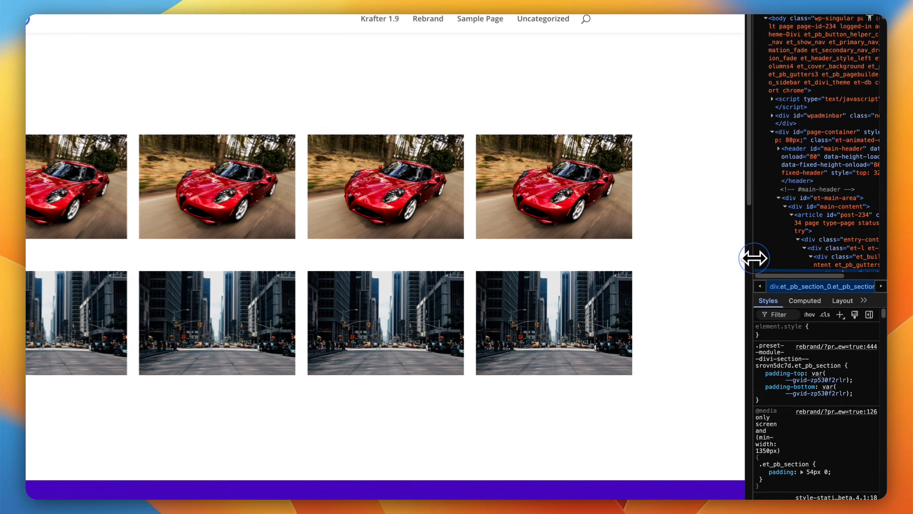
pyautogui.moveTo(754, 258); pyautogui.dragTo(562, 275)
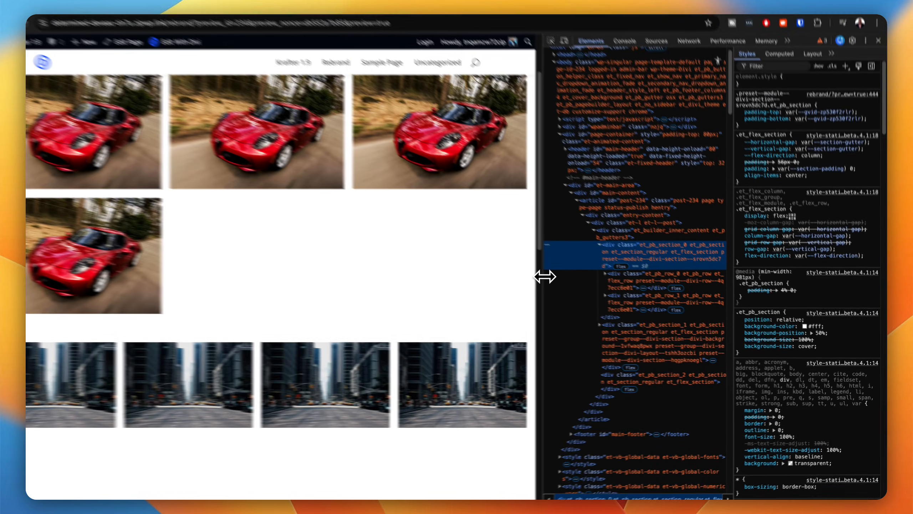
pyautogui.moveTo(545, 276); pyautogui.dragTo(458, 266)
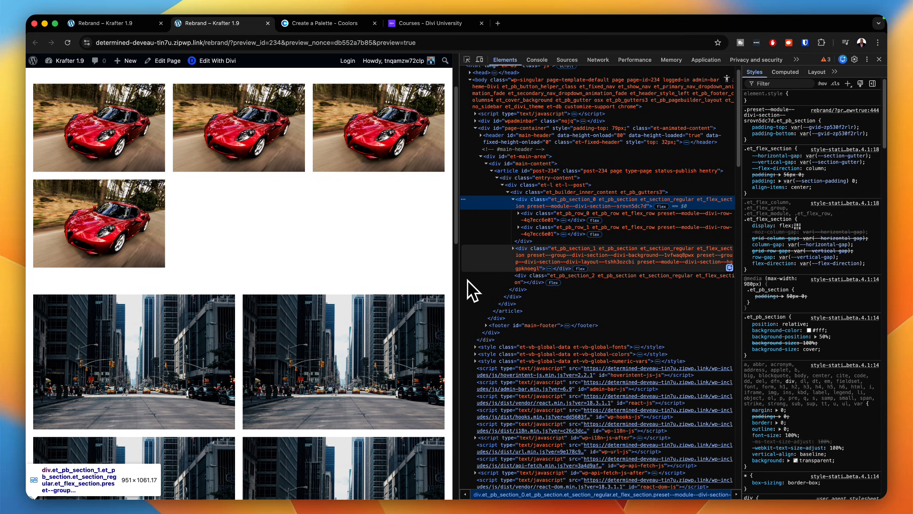
pyautogui.moveTo(460, 279); pyautogui.dragTo(351, 277)
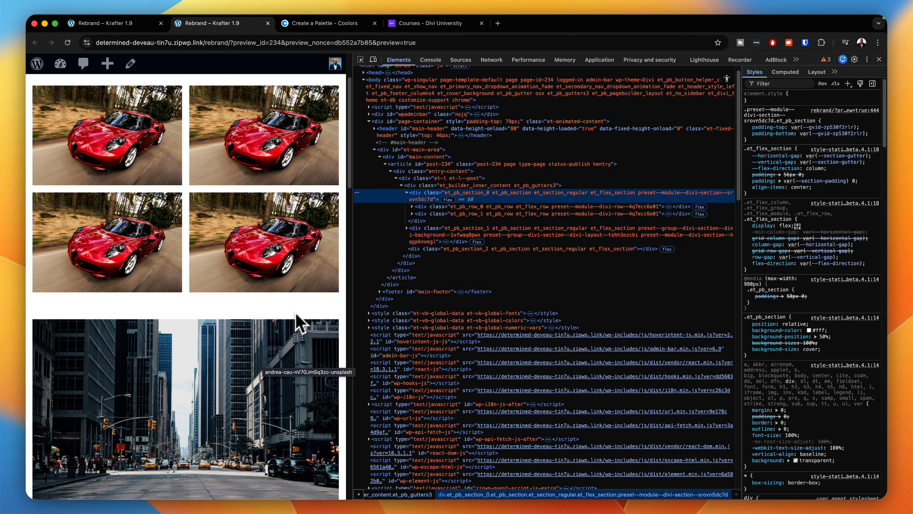
pyautogui.moveTo(351, 275); pyautogui.dragTo(297, 272)
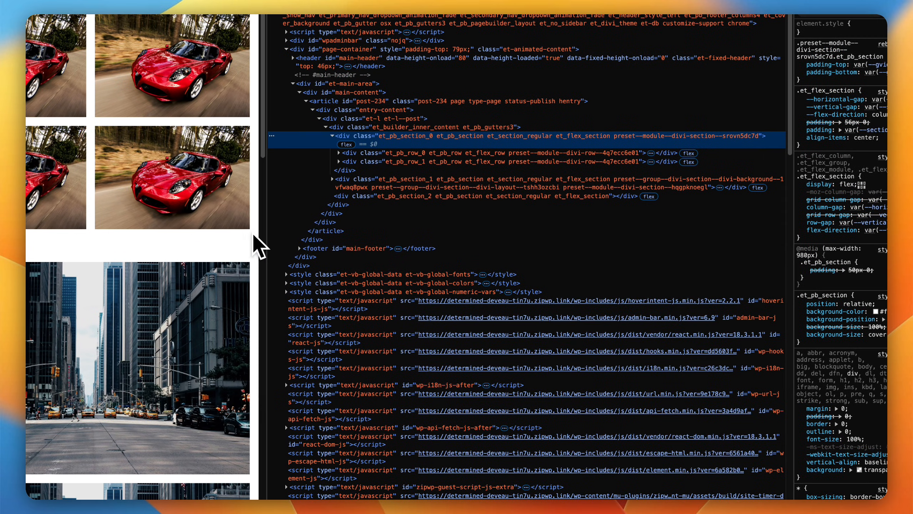
pyautogui.moveTo(255, 235); pyautogui.dragTo(815, 292)
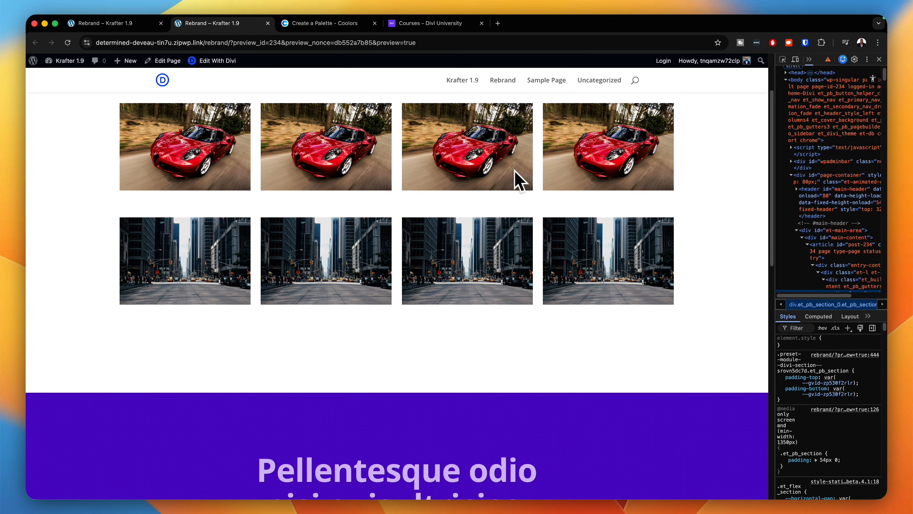
pyautogui.scroll(3, 642, 168)
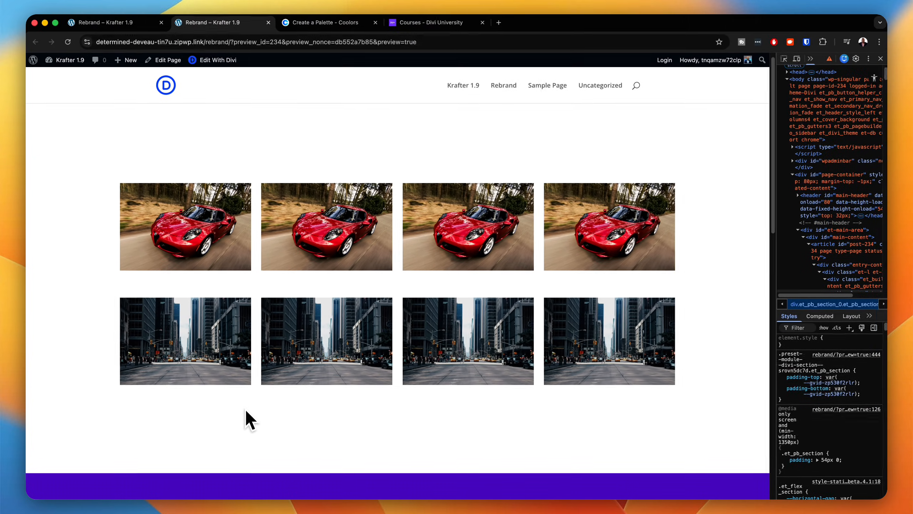
# Step: Return to the page builder and delete the city images' row
pyautogui.click(144, 25)
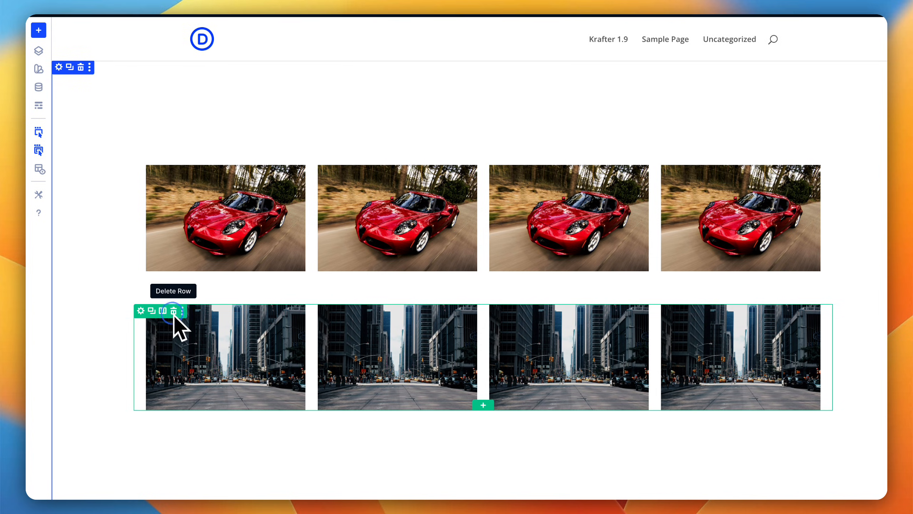
pyautogui.click(174, 311)
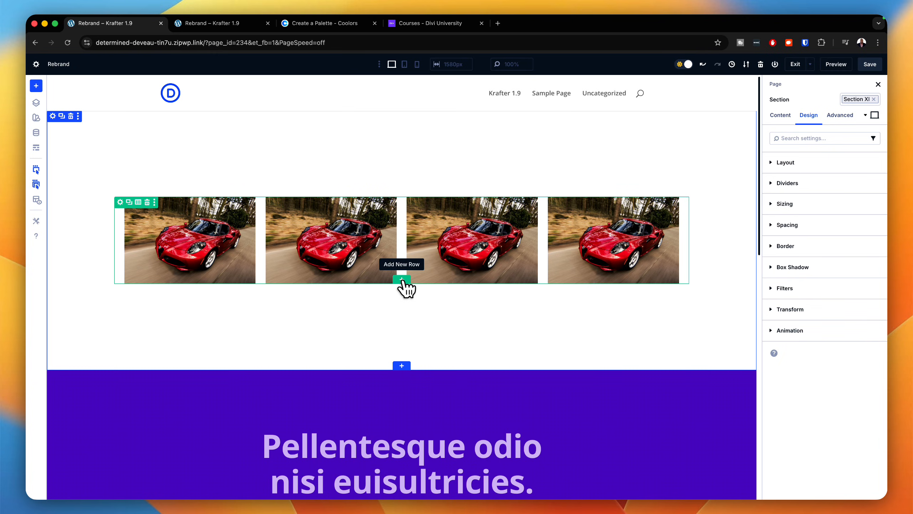
# Step: Insert a single-column flex row below the car images' row and add an Image module to it
pyautogui.click(401, 280)
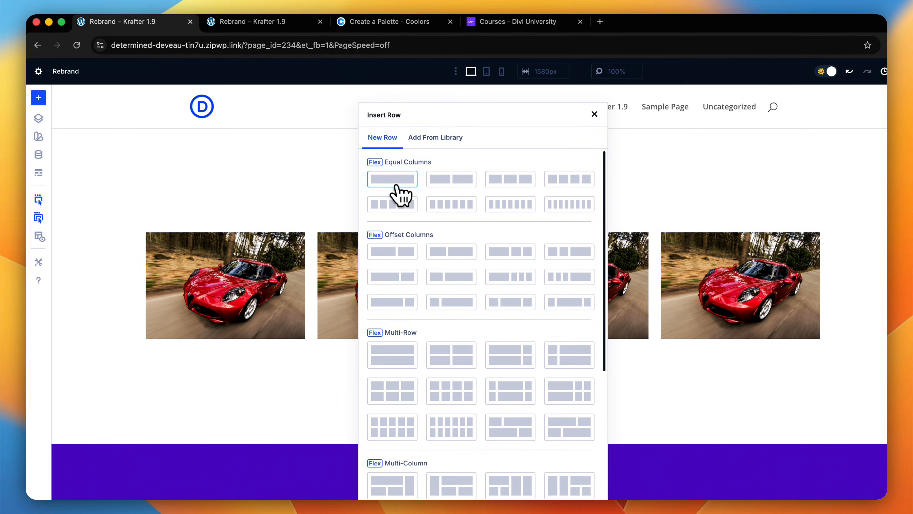
pyautogui.click(395, 183)
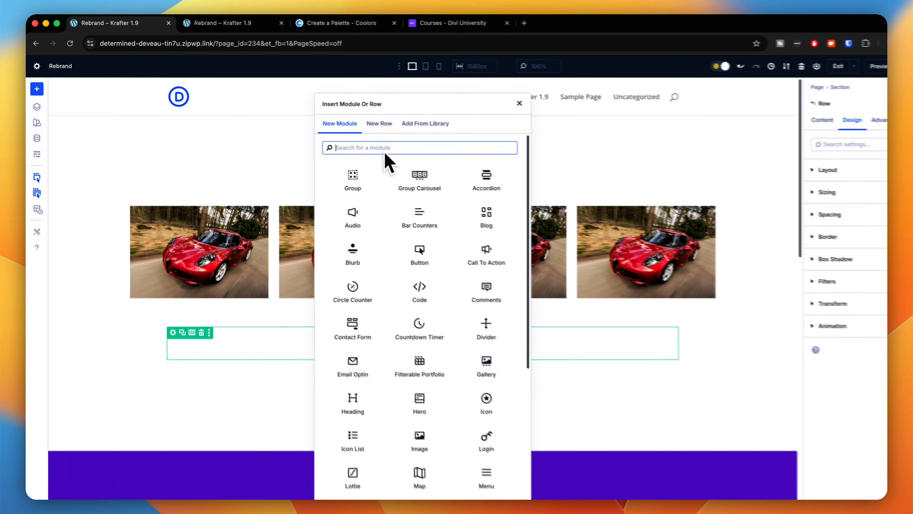
pyautogui.write('image')
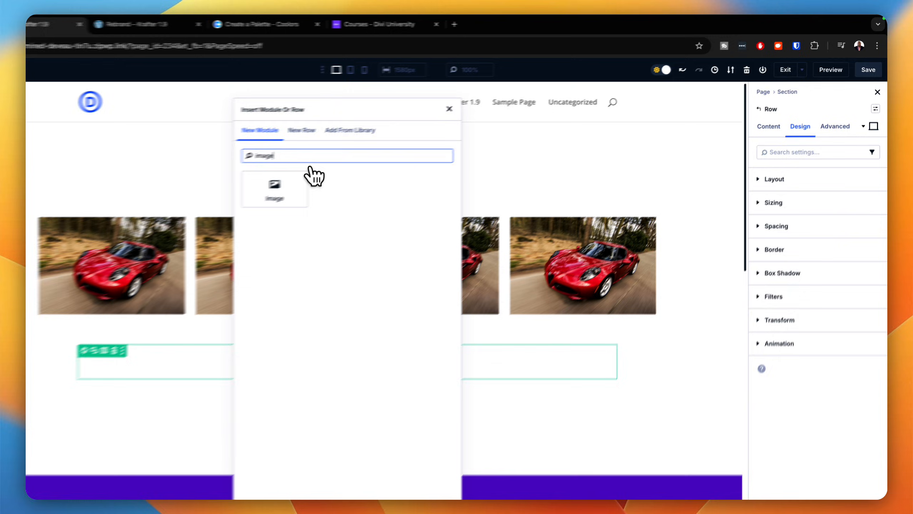
pyautogui.click(316, 174)
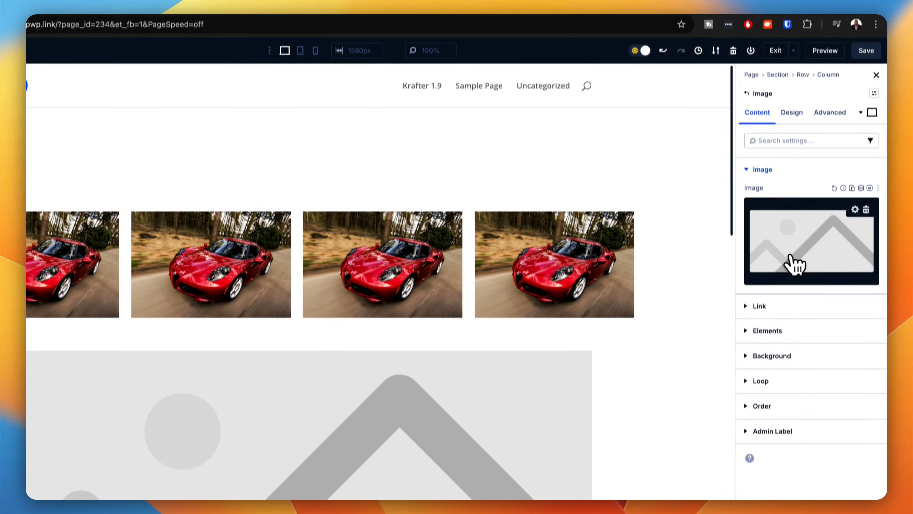
# Step: Set the new module's image to the city street photo from the media library
pyautogui.click(795, 265)
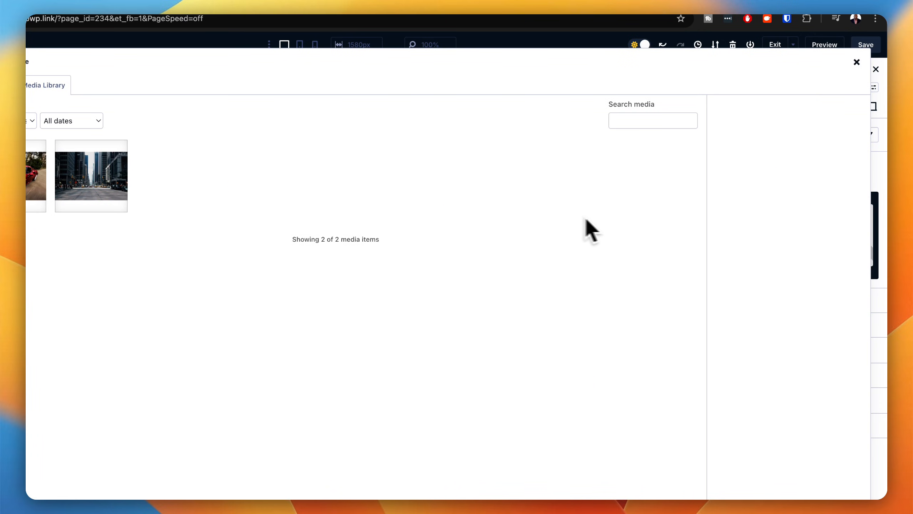
pyautogui.click(248, 162)
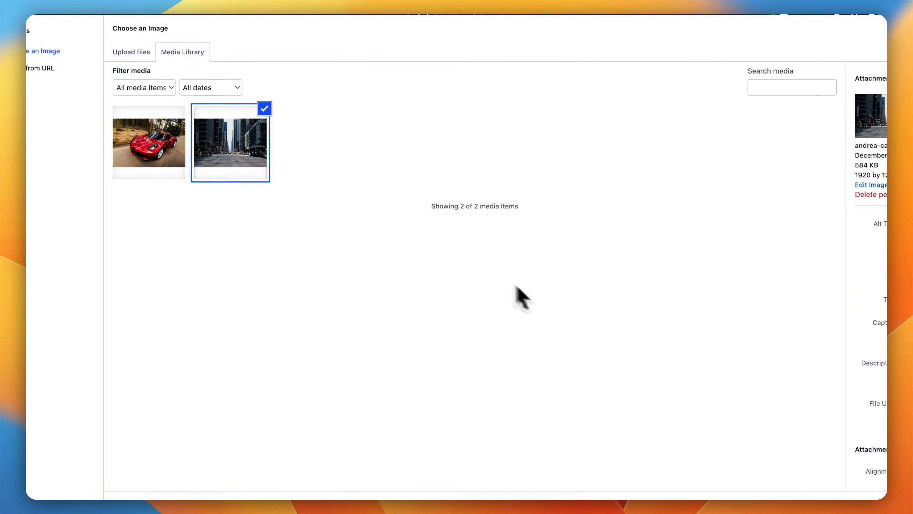
pyautogui.click(858, 469)
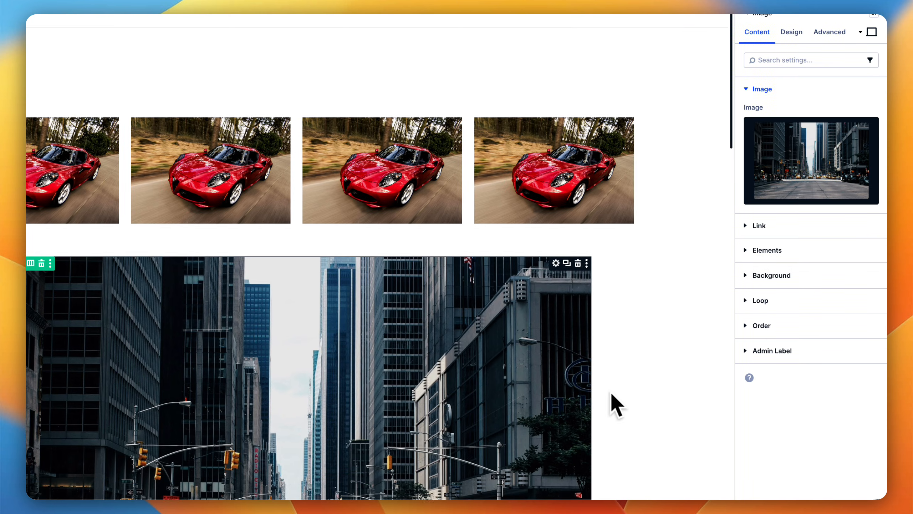
# Step: Apply the "content row" preset to the city image's row
pyautogui.scroll(-2, 597, 392)
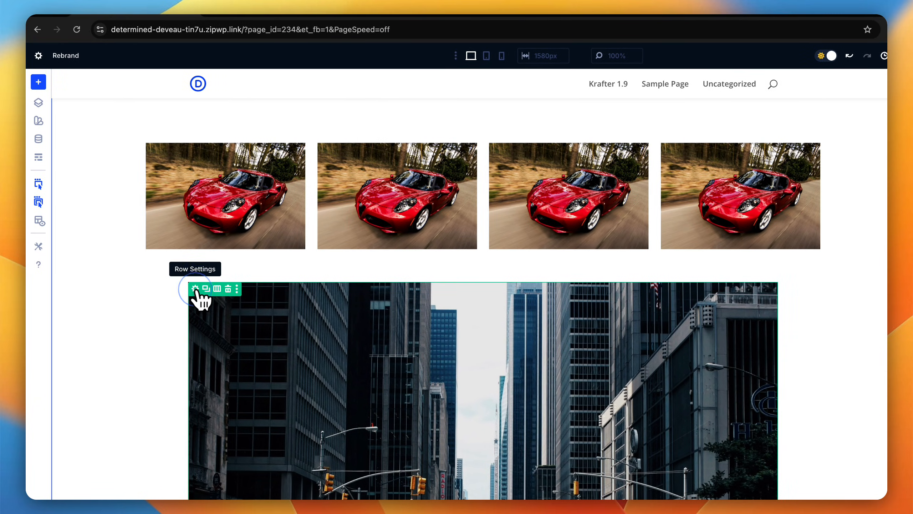
pyautogui.click(195, 288)
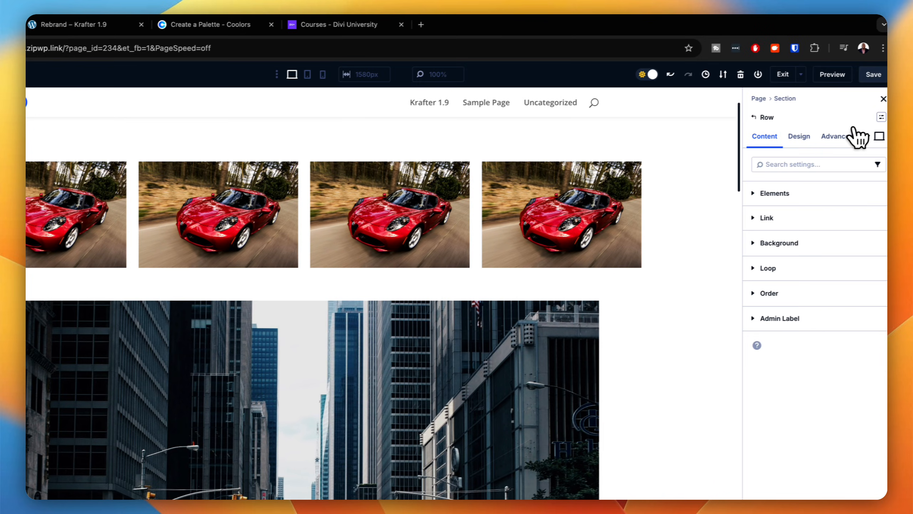
pyautogui.click(881, 117)
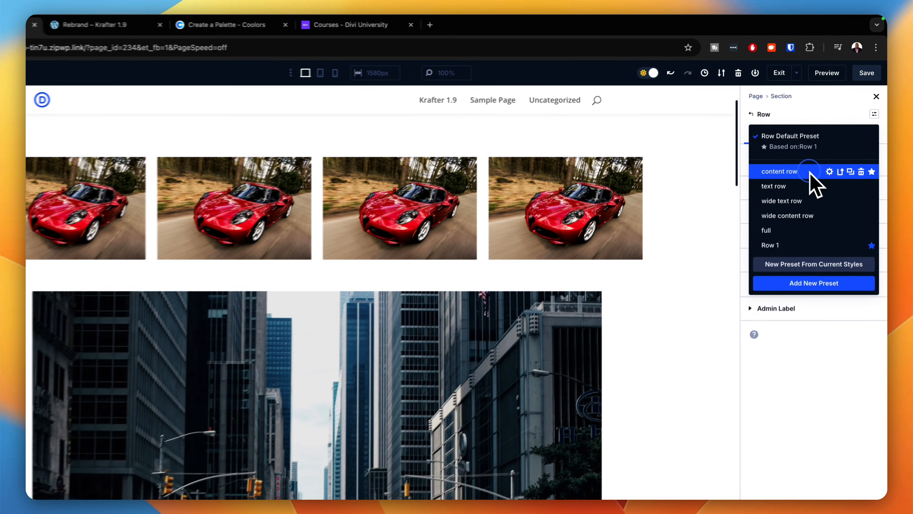
pyautogui.click(825, 154)
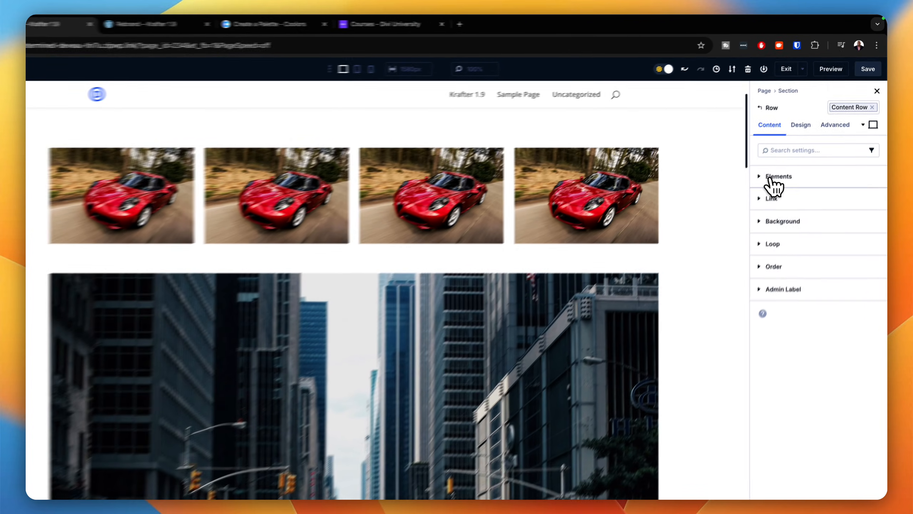
# Step: Apply the "autogrid" preset to the column holding the four city images
pyautogui.click(781, 162)
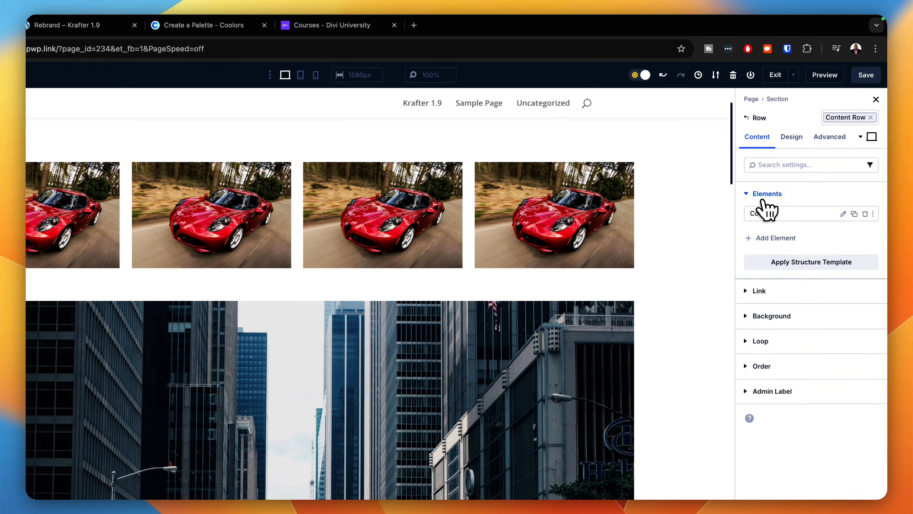
pyautogui.click(843, 214)
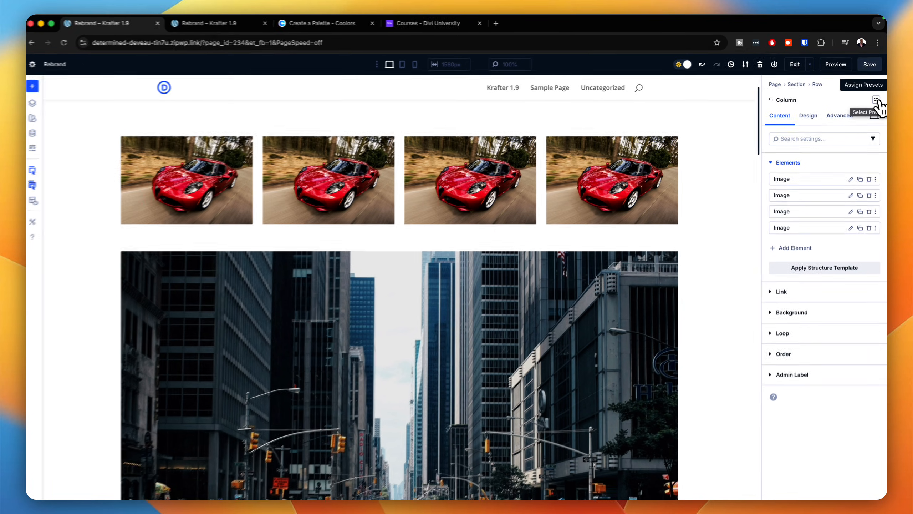
pyautogui.click(876, 101)
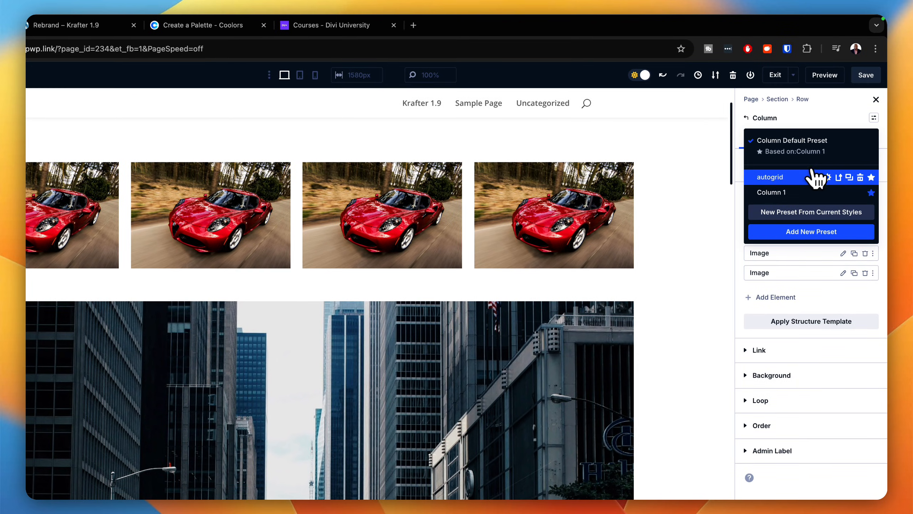
pyautogui.click(796, 178)
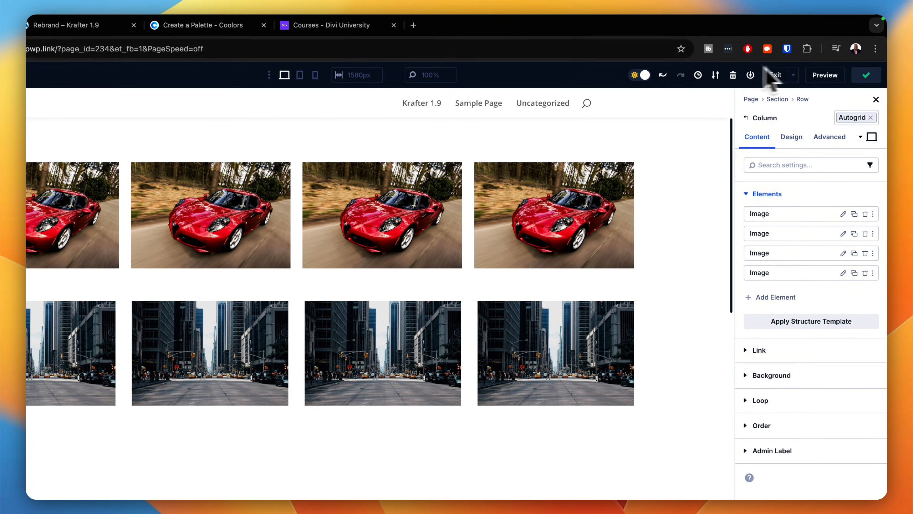
# Step: Reload the front-end preview and narrow the page beside the developer tools to check how both image rows reflow, then restore the width
pyautogui.click(164, 23)
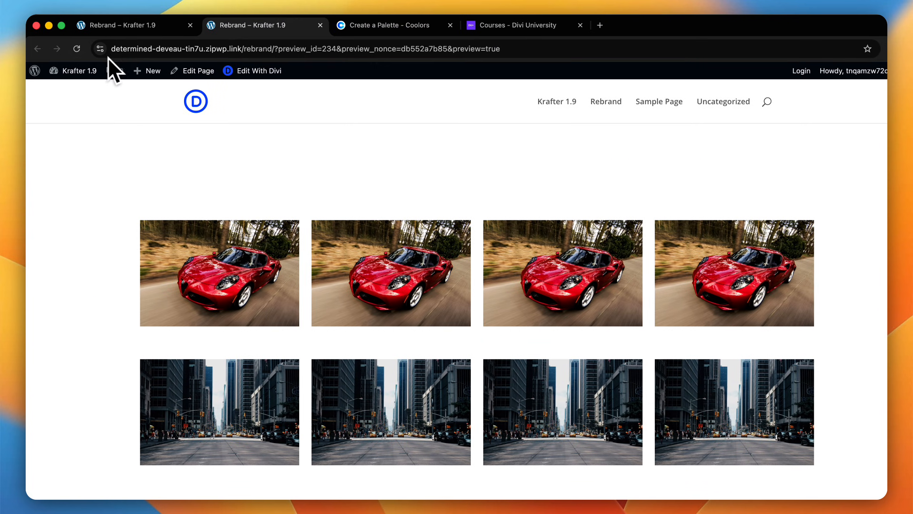
pyautogui.click(65, 49)
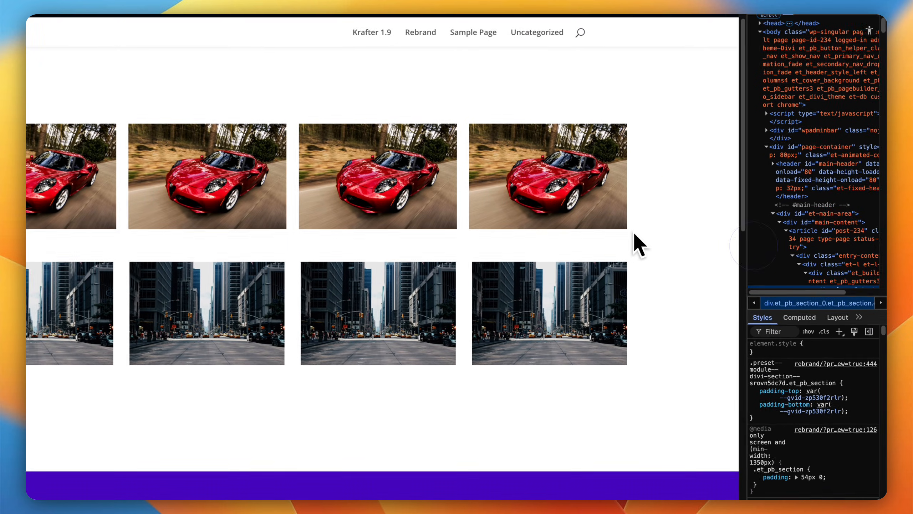
pyautogui.moveTo(747, 246); pyautogui.dragTo(491, 207)
pyautogui.scroll(-10, 445, 284)
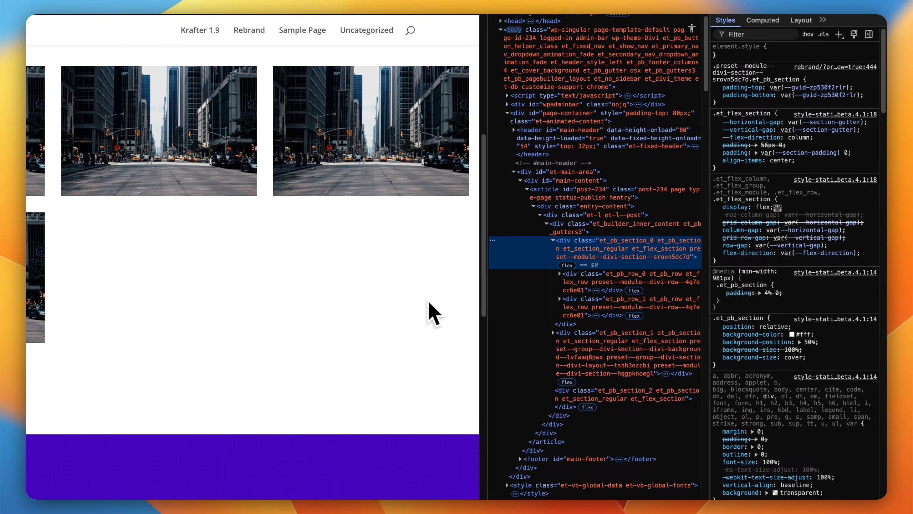
pyautogui.click(487, 296)
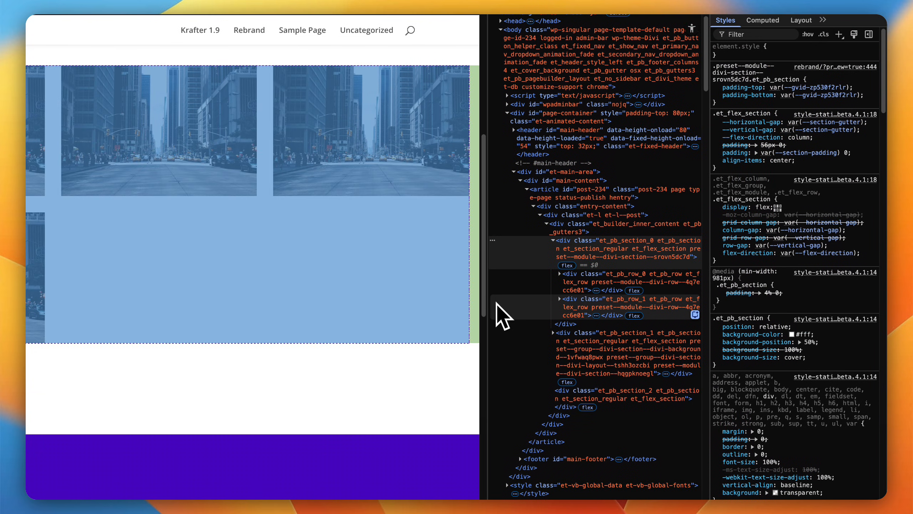
pyautogui.moveTo(489, 307); pyautogui.dragTo(746, 304)
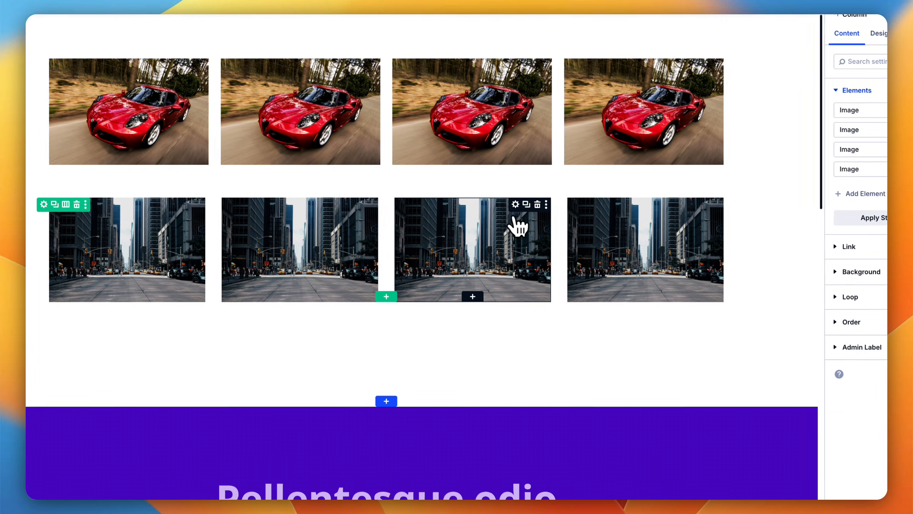
# Step: Return to the page builder and duplicate a city image repeatedly until its column holds twelve images
pyautogui.click(613, 294)
pyautogui.click(525, 204)
pyautogui.click(525, 204)
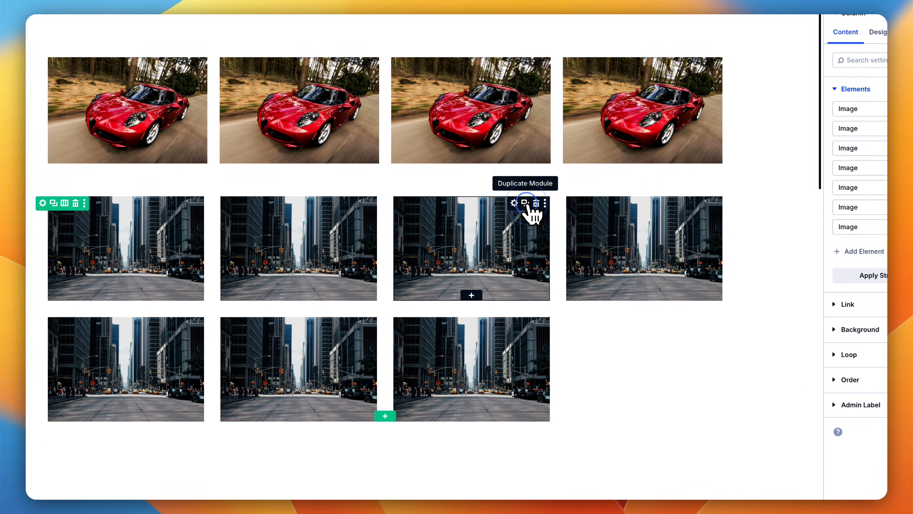
pyautogui.click(524, 204)
pyautogui.click(525, 203)
pyautogui.click(524, 203)
pyautogui.click(525, 203)
pyautogui.click(525, 203)
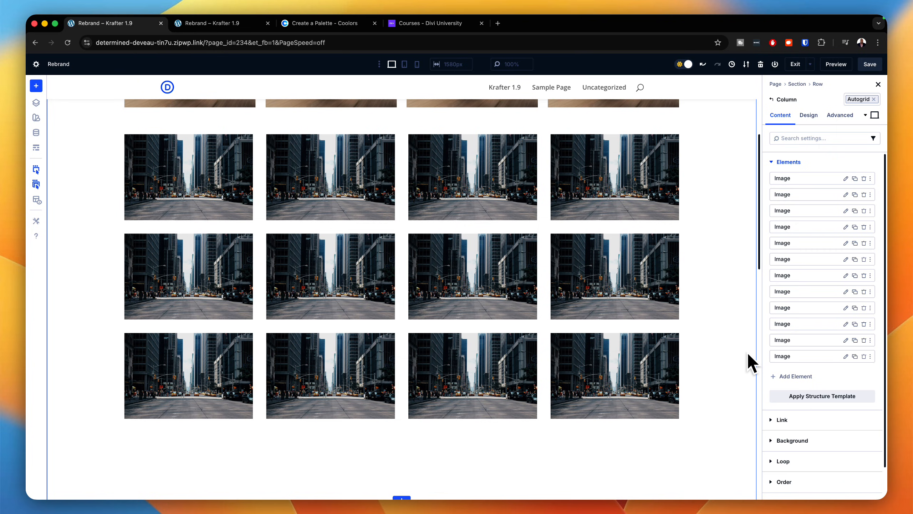
# Step: Check how the car and city image rows lay out in the tablet and phone views, then return to the desktop view
pyautogui.click(405, 64)
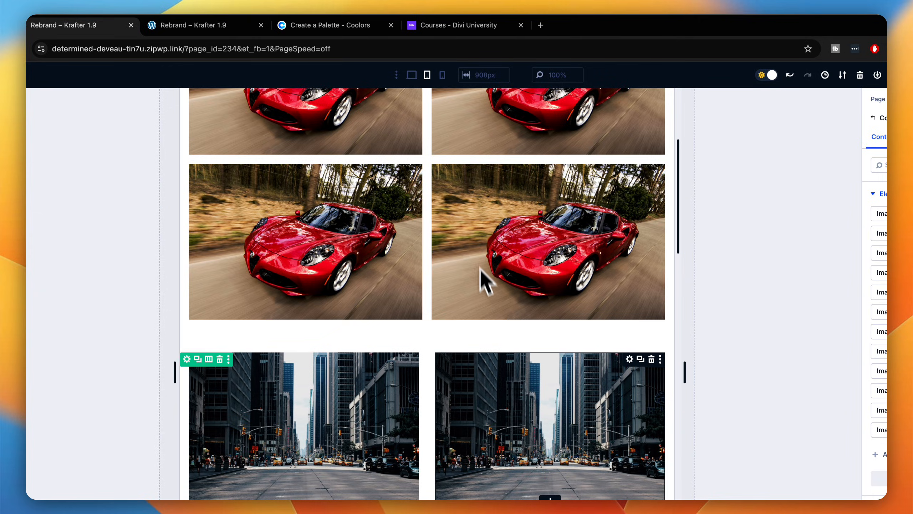
pyautogui.scroll(-17, 511, 397)
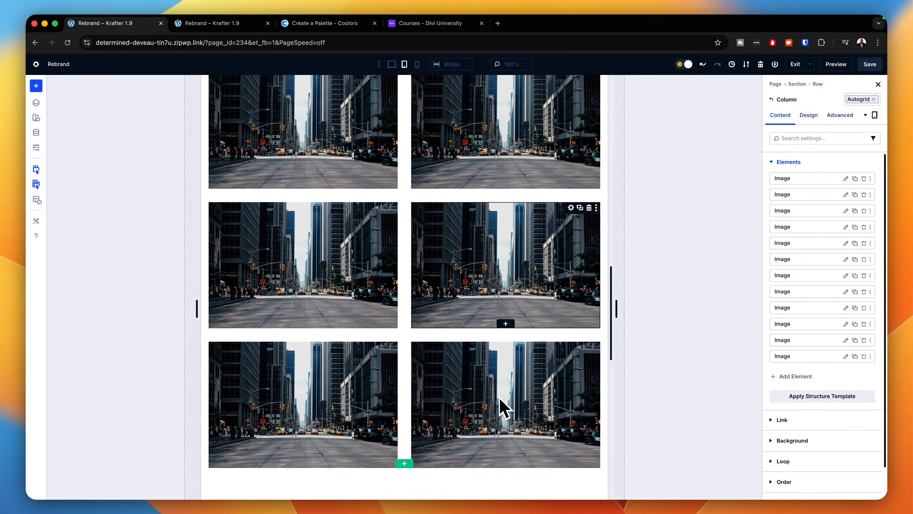
pyautogui.scroll(-3, 499, 396)
pyautogui.scroll(2, 500, 396)
pyautogui.scroll(10, 499, 395)
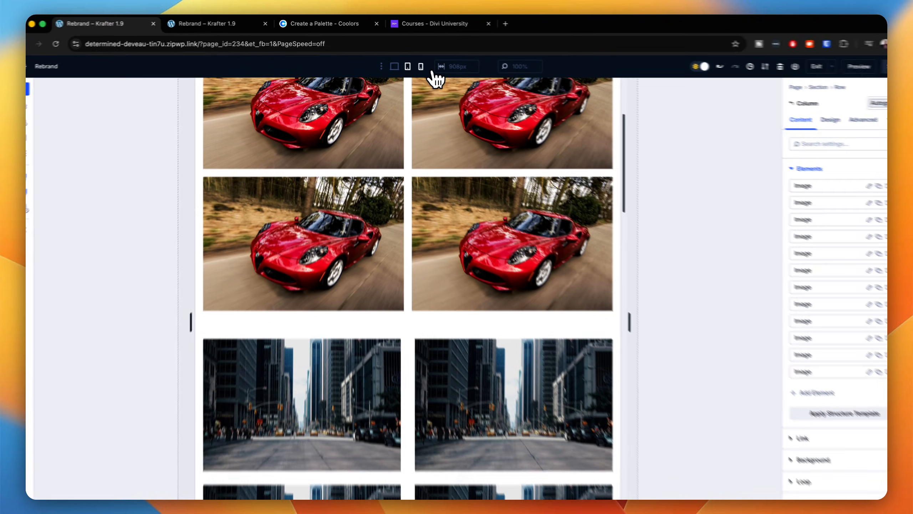
pyautogui.click(416, 64)
pyautogui.scroll(-10, 456, 187)
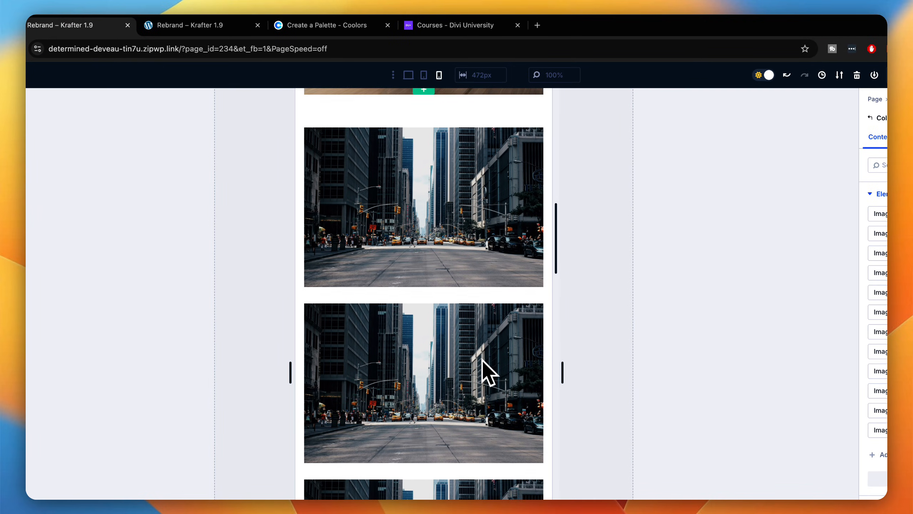
pyautogui.scroll(5, 478, 273)
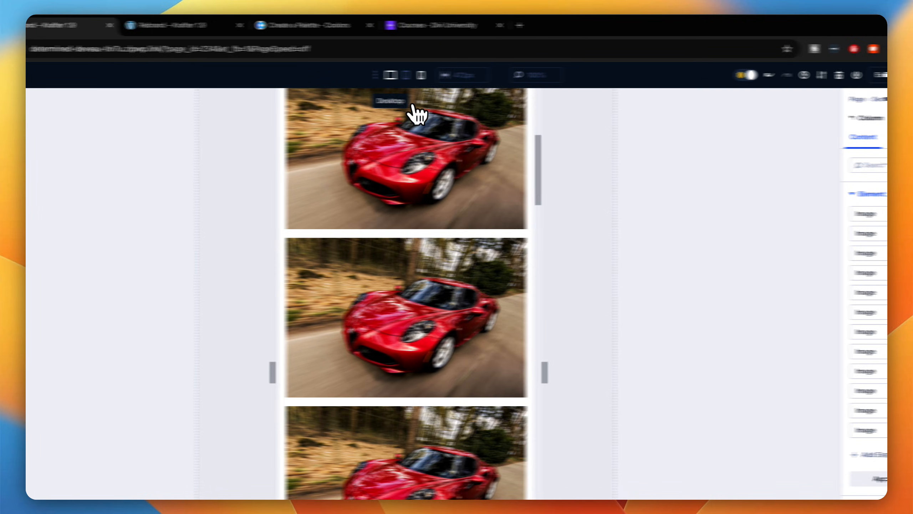
pyautogui.click(408, 75)
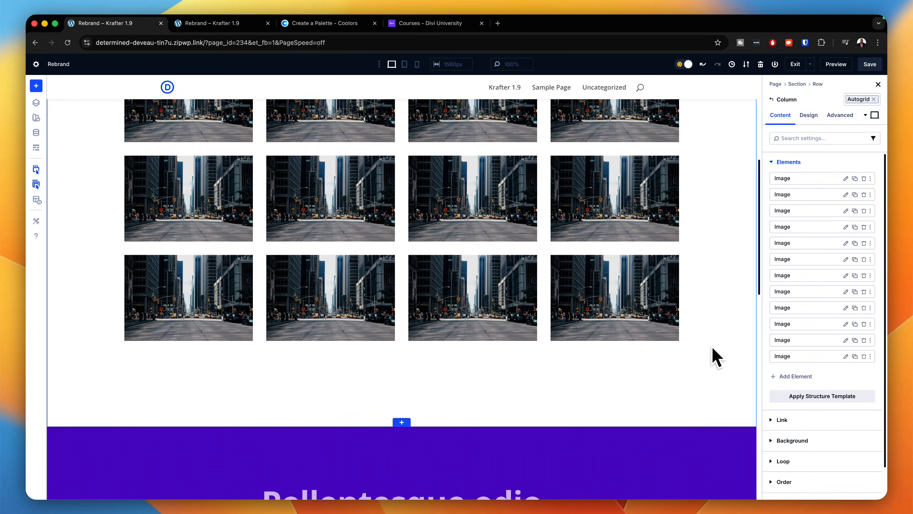
pyautogui.scroll(5, 712, 345)
pyautogui.scroll(2, 712, 345)
pyautogui.moveTo(534, 332)
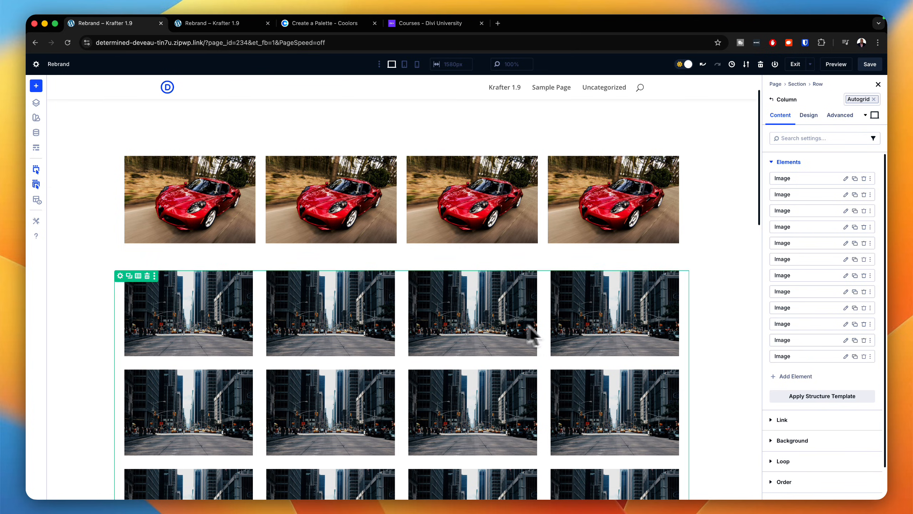
# Step: Open the city row's column settings and examine the layout options under the "autogrid" preset
pyautogui.click(121, 276)
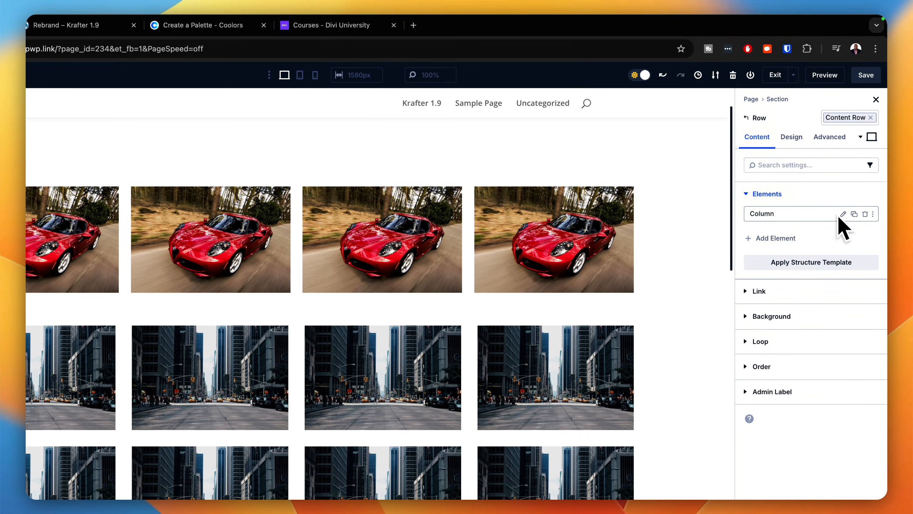
pyautogui.click(794, 141)
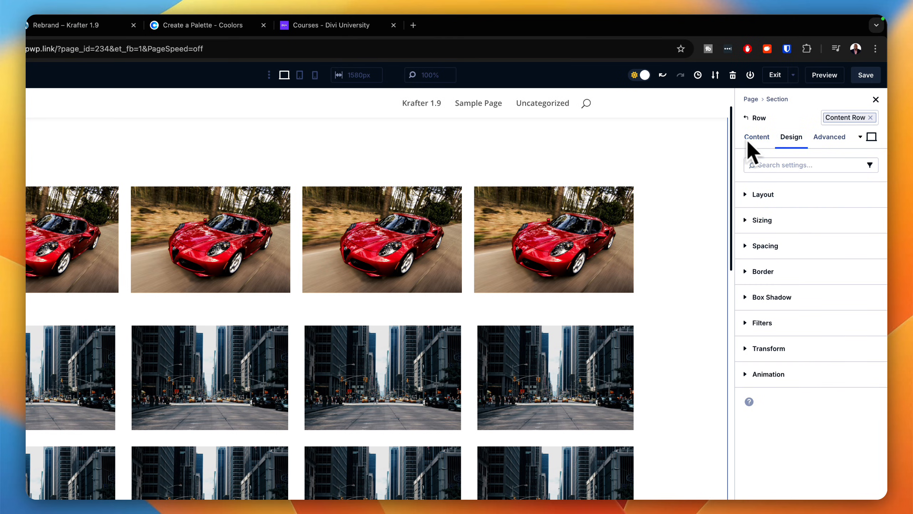
pyautogui.click(767, 140)
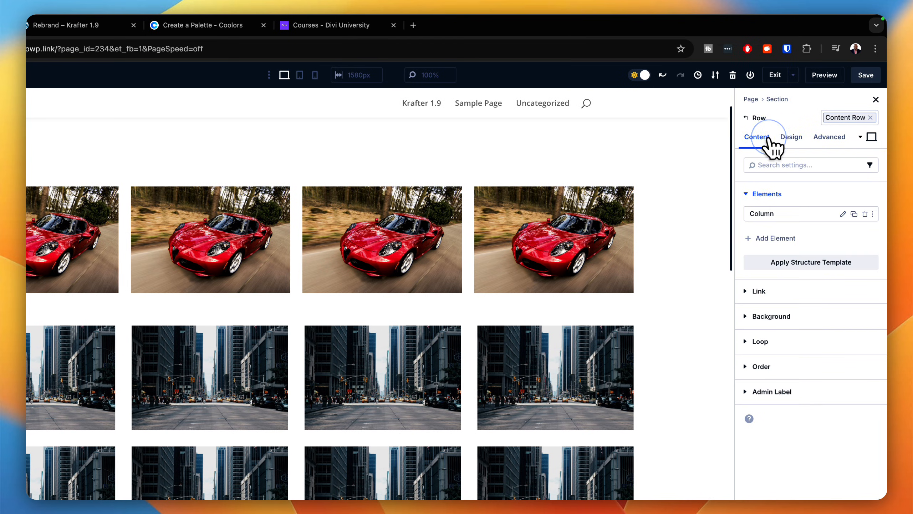
pyautogui.click(842, 213)
pyautogui.click(794, 140)
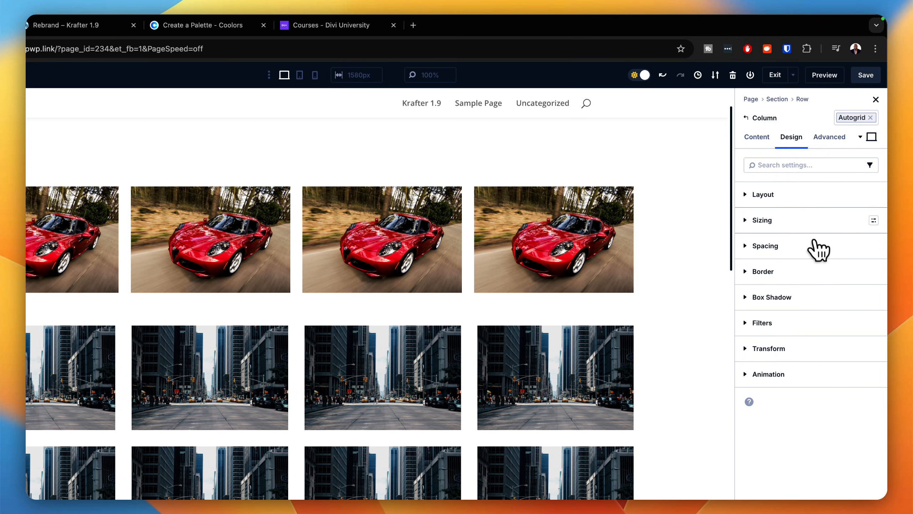
pyautogui.click(803, 196)
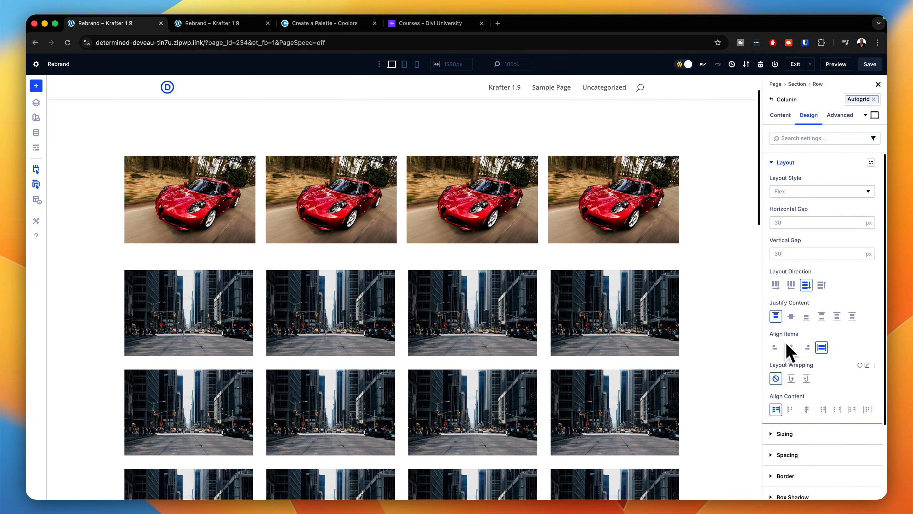
pyautogui.scroll(-2, 799, 364)
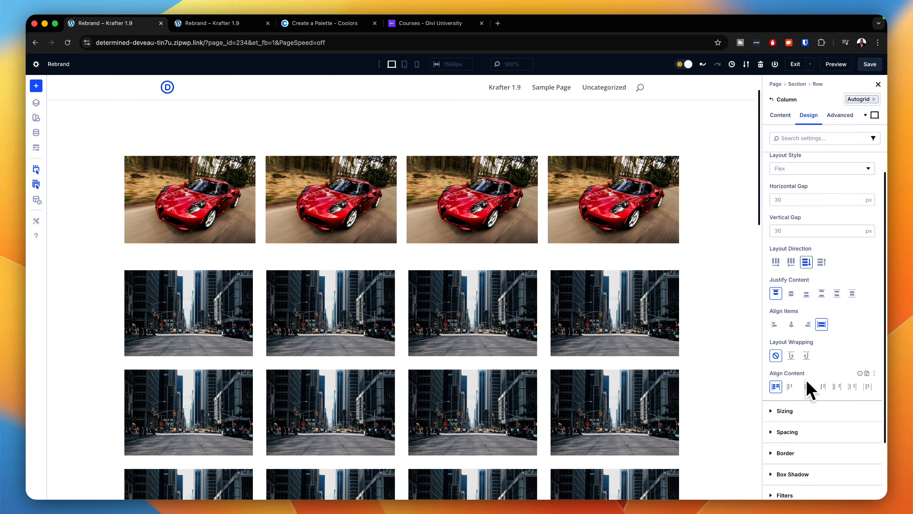
# Step: Delete the city image row and the section holding the car images, leaving the purple hero section first on the page
pyautogui.scroll(-2, 809, 388)
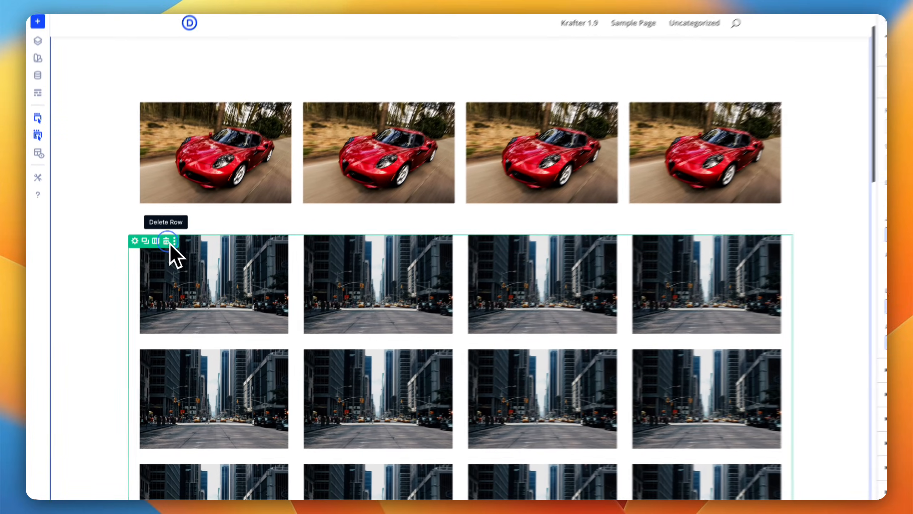
pyautogui.click(147, 275)
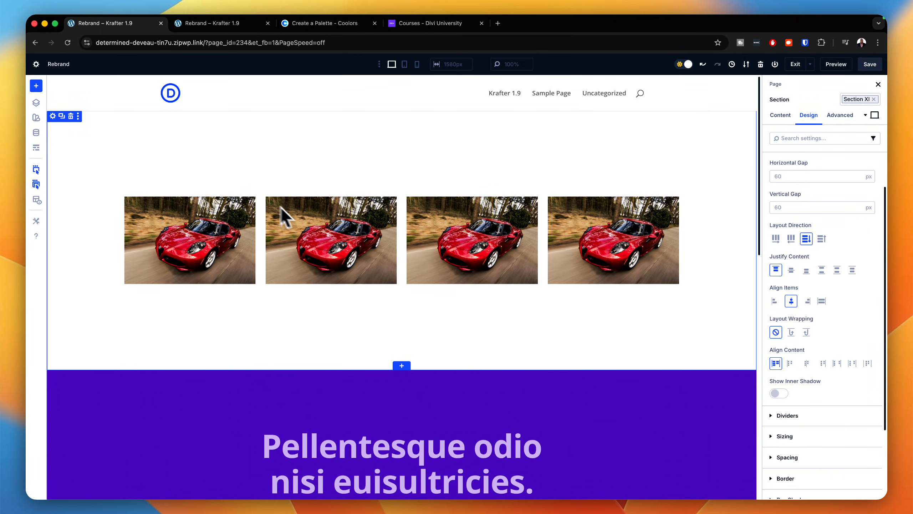
pyautogui.click(71, 116)
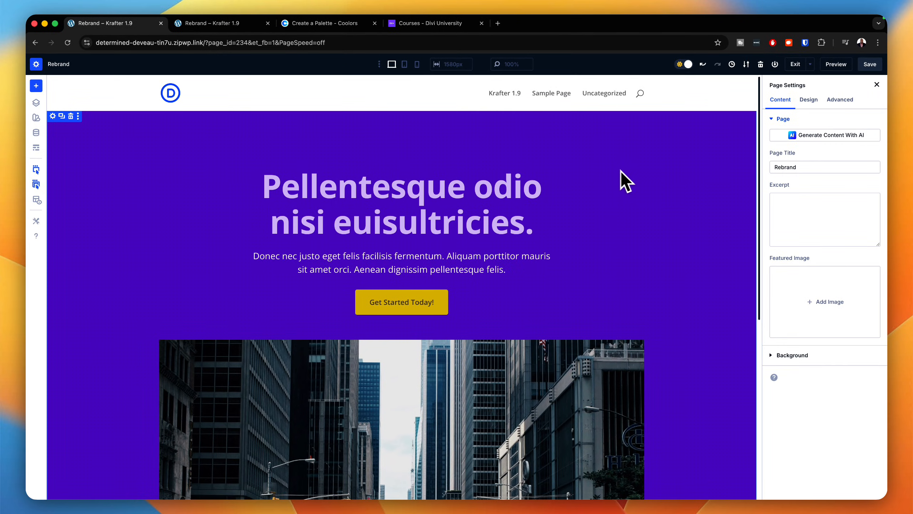
pyautogui.scroll(-10, 690, 359)
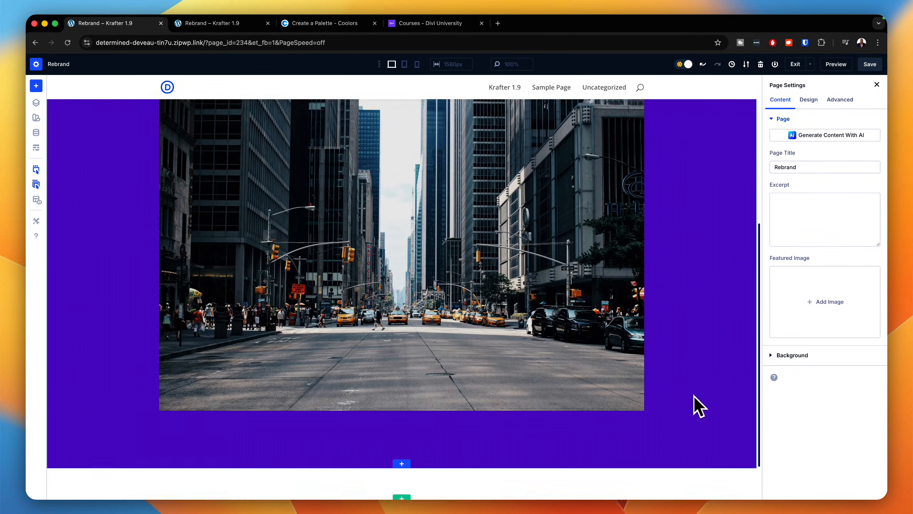
pyautogui.scroll(3, 694, 394)
pyautogui.scroll(5, 695, 393)
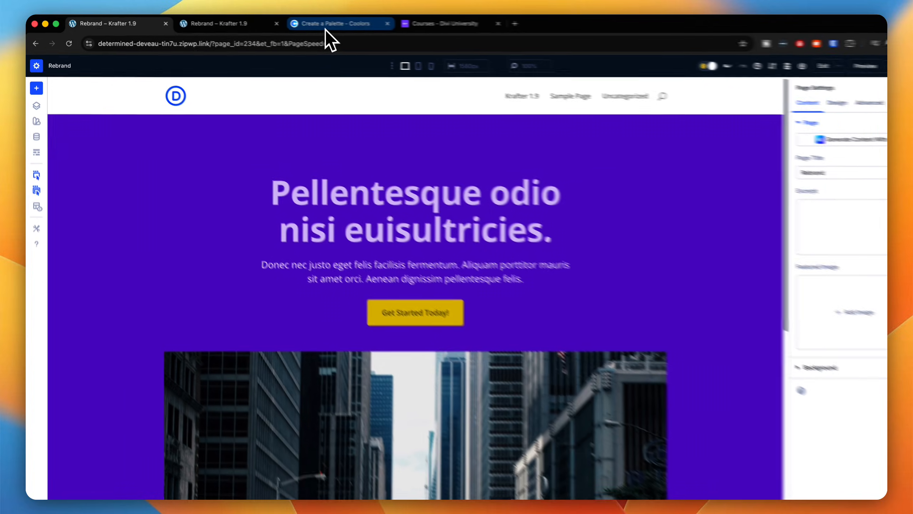
# Step: Switch to Coolors, generate random palettes until one contains Forest Moss, and copy its hex code 697A21
pyautogui.click(325, 29)
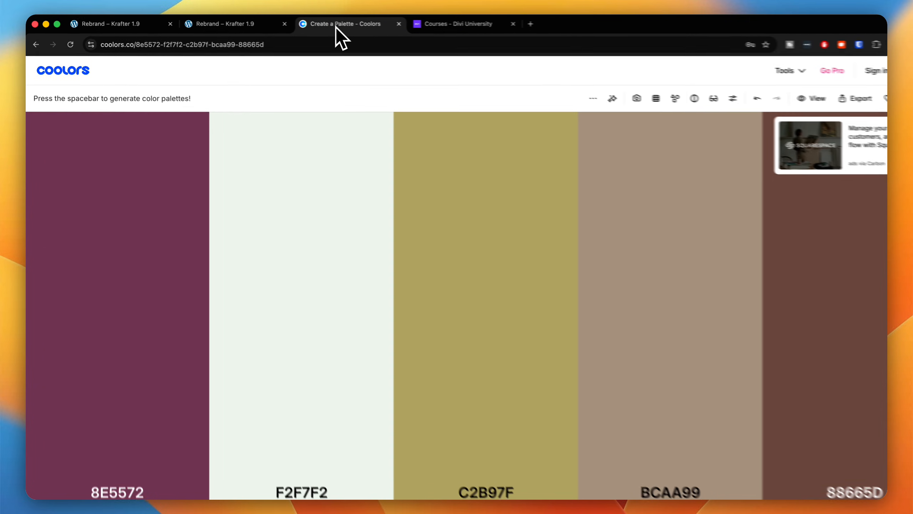
pyautogui.press('space')
pyautogui.press('space')
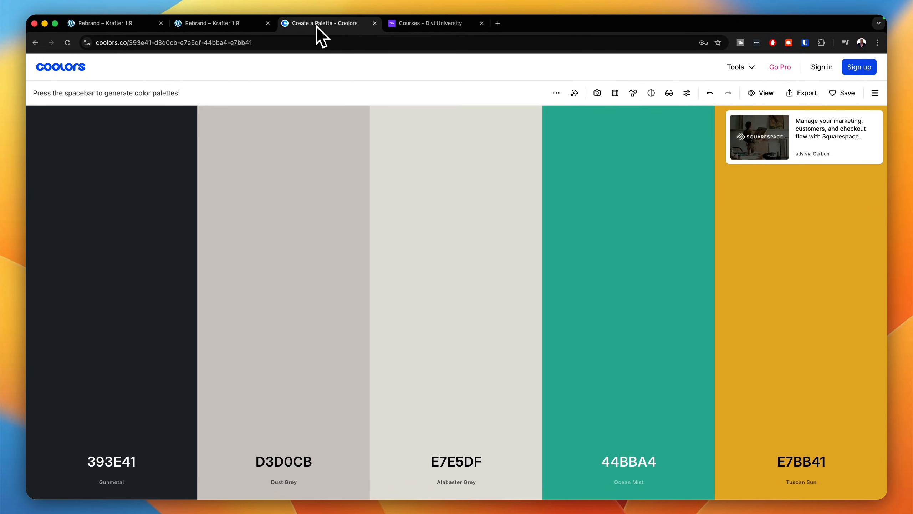
pyautogui.press('space')
pyautogui.press('space')
pyautogui.press('space')
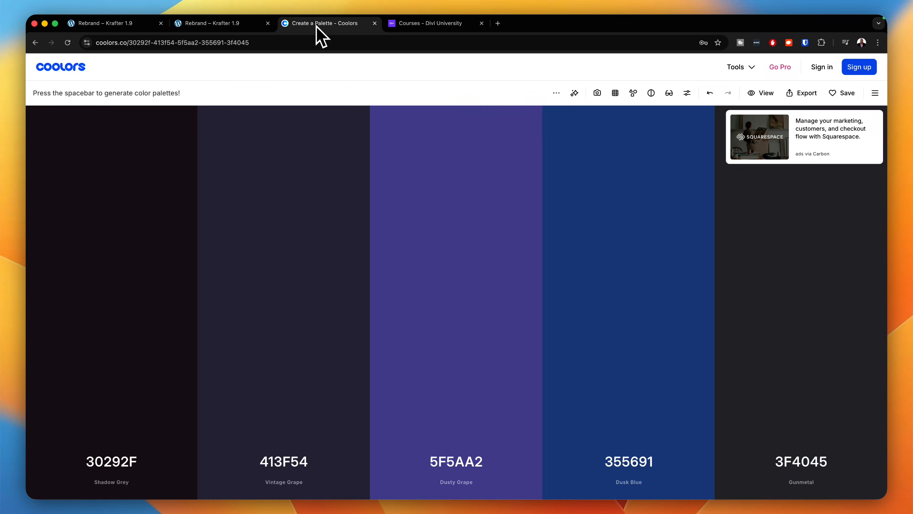
pyautogui.press('space')
pyautogui.press('space')
pyautogui.press('space')
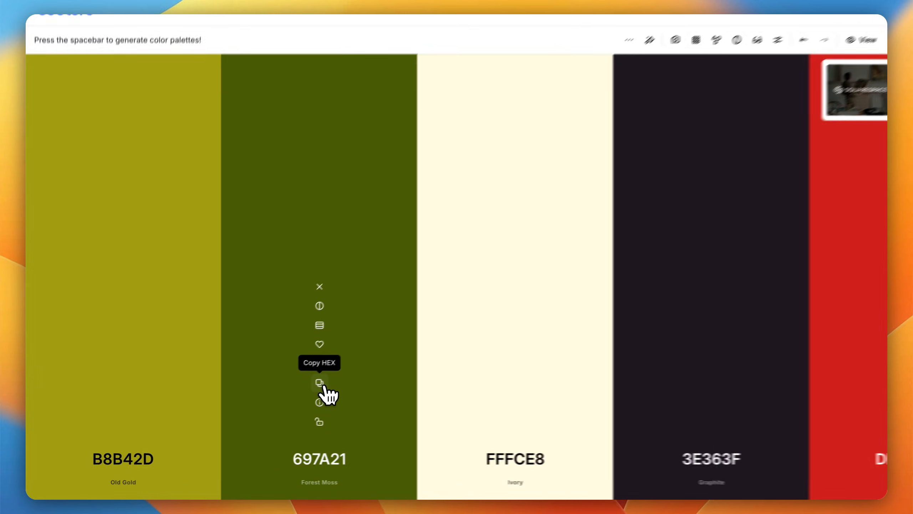
pyautogui.click(289, 399)
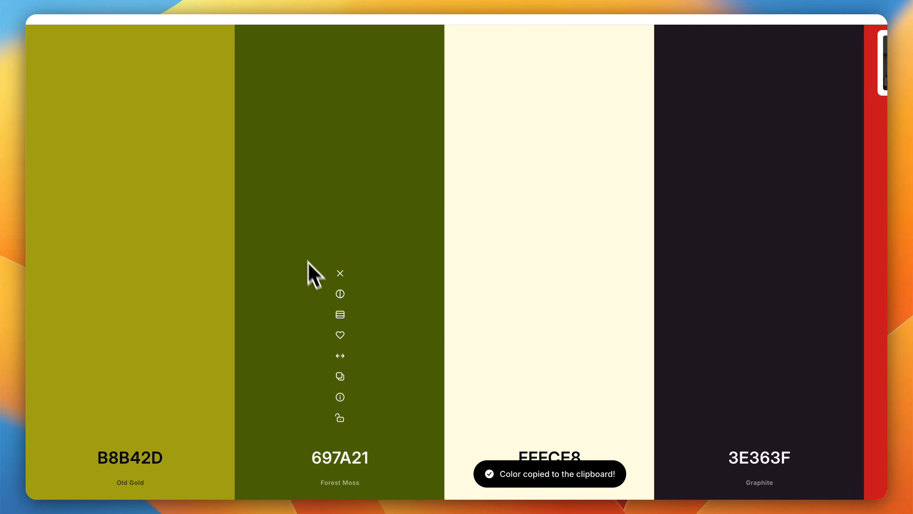
# Step: Return to the page builder, open the global color variables, and enlarge their window to show the primary and secondary shades
pyautogui.click(173, 29)
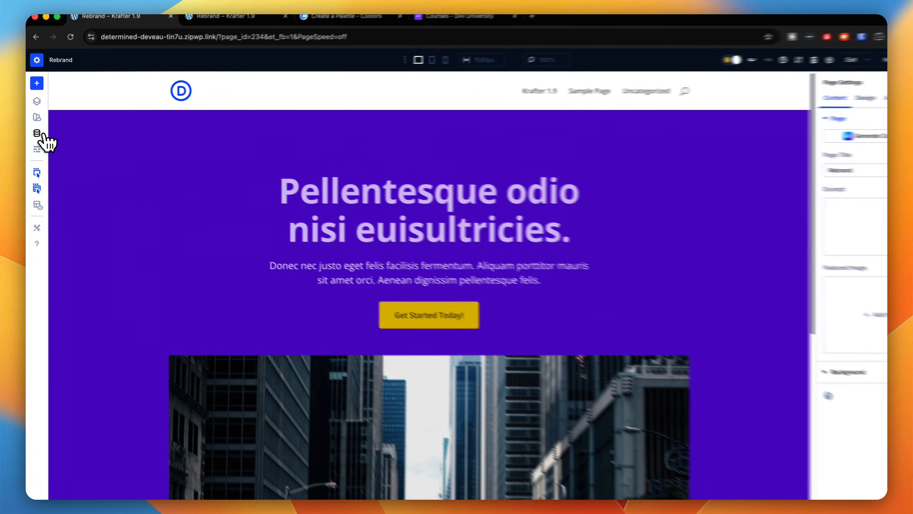
pyautogui.click(38, 134)
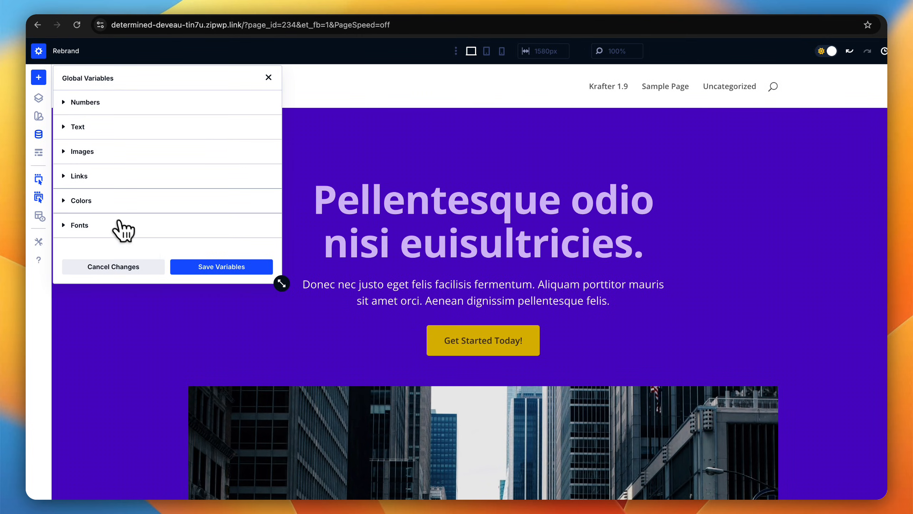
pyautogui.click(72, 201)
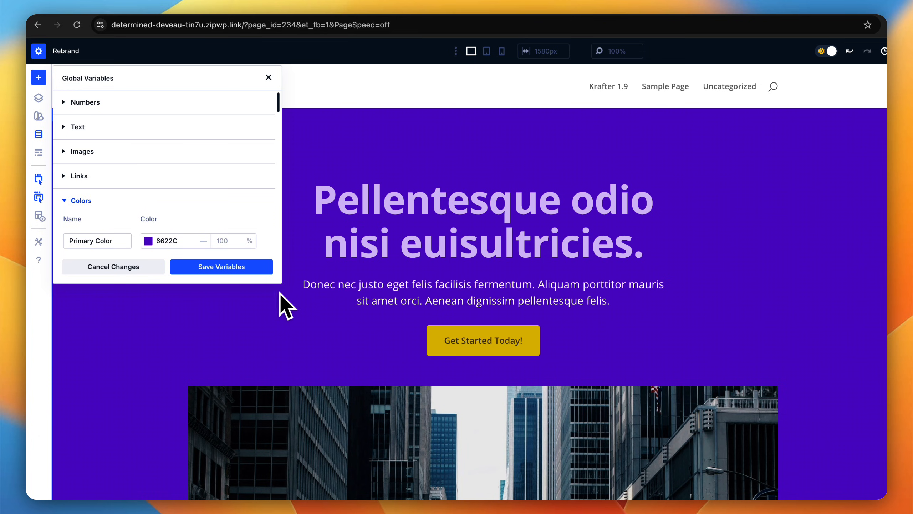
pyautogui.moveTo(279, 282); pyautogui.dragTo(336, 513)
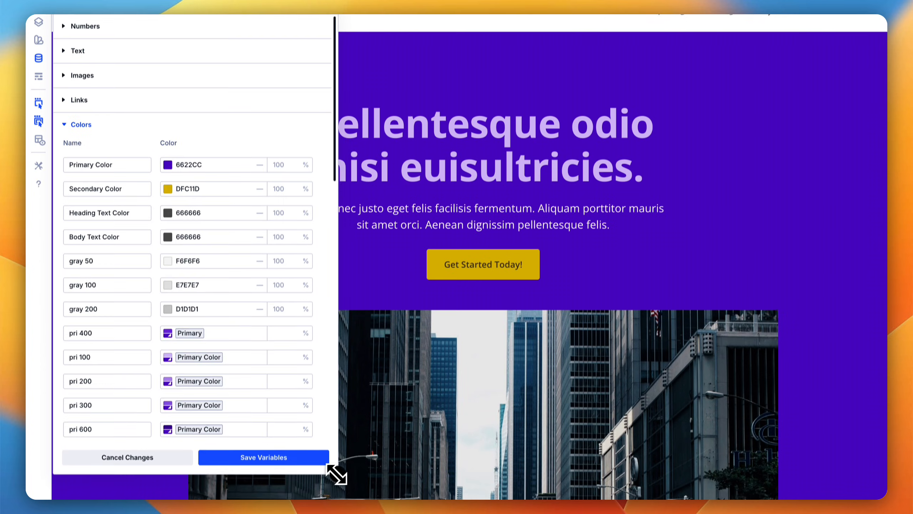
pyautogui.moveTo(336, 474); pyautogui.dragTo(345, 485)
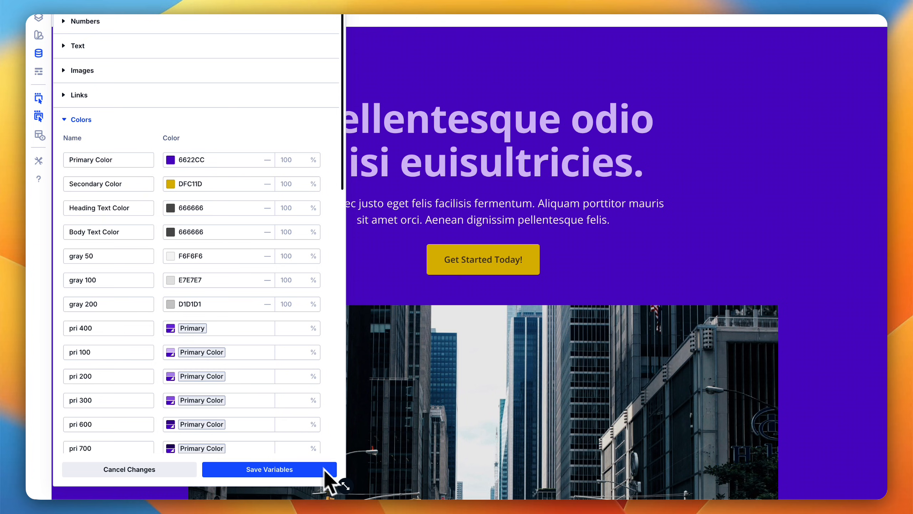
pyautogui.scroll(-3, 210, 366)
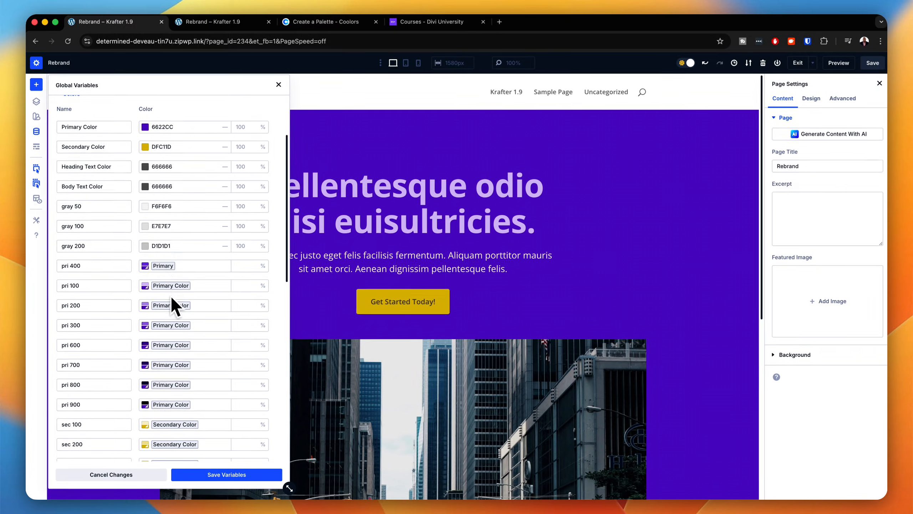
pyautogui.scroll(3, 178, 425)
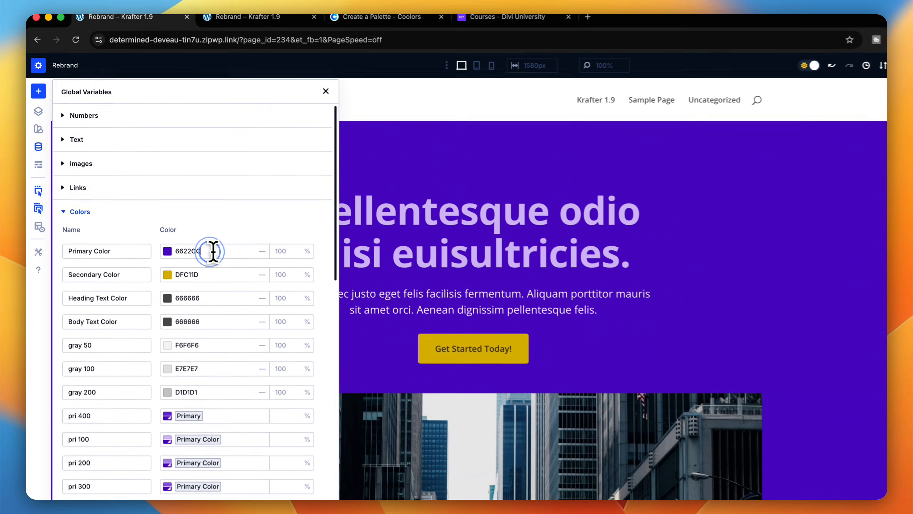
# Step: Set the Primary Color global variable to 697A21 and review the hero section and the shades derived from it
pyautogui.doubleClick(210, 224)
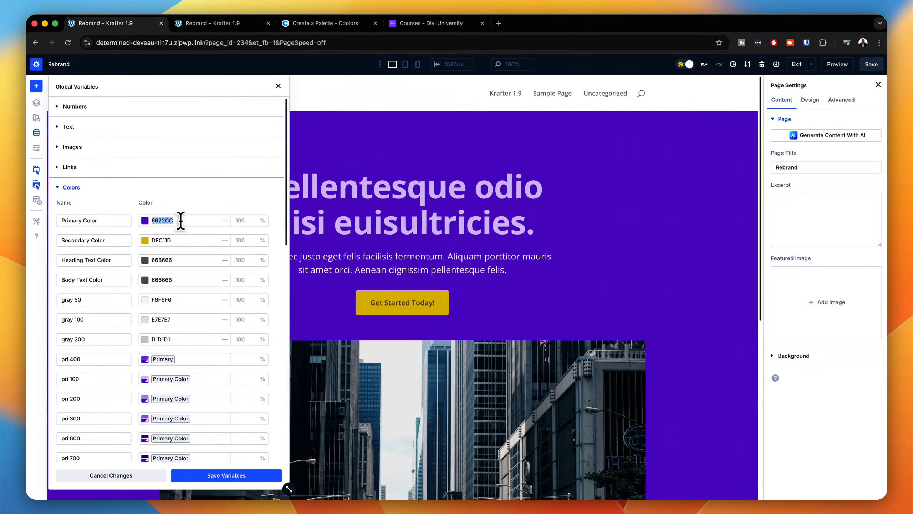
pyautogui.press('super+v')
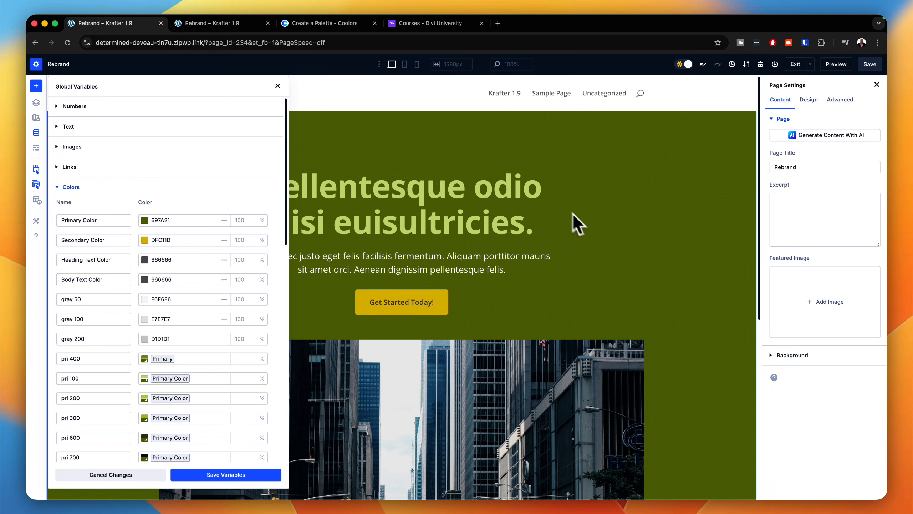
pyautogui.scroll(-3, 656, 299)
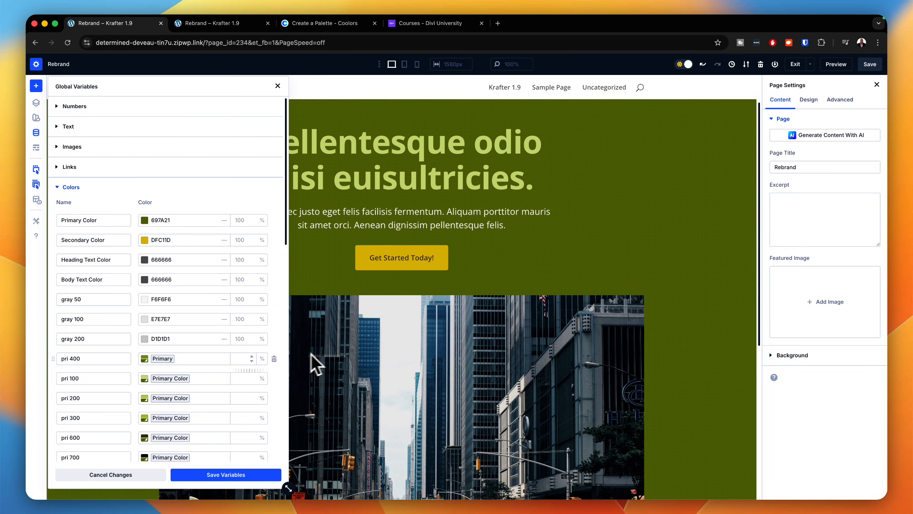
pyautogui.scroll(-2, 226, 358)
pyautogui.scroll(-5, 216, 357)
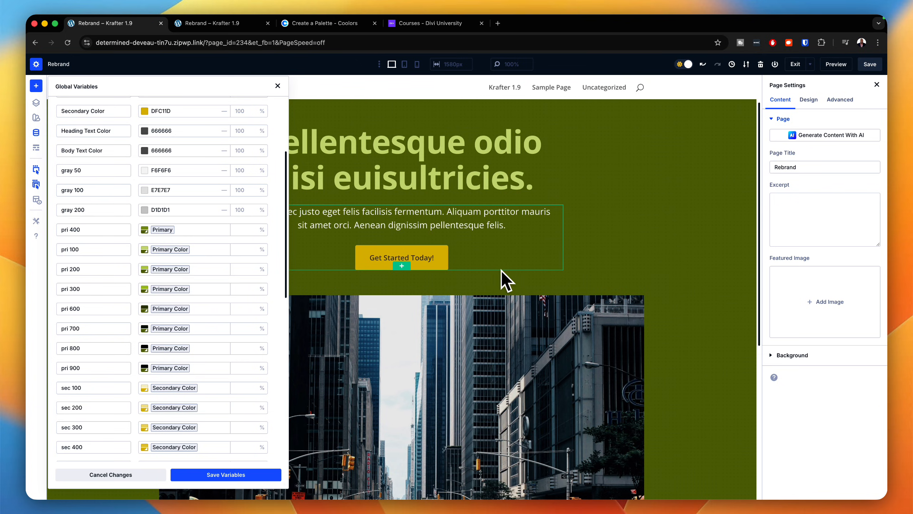
pyautogui.scroll(6, 232, 244)
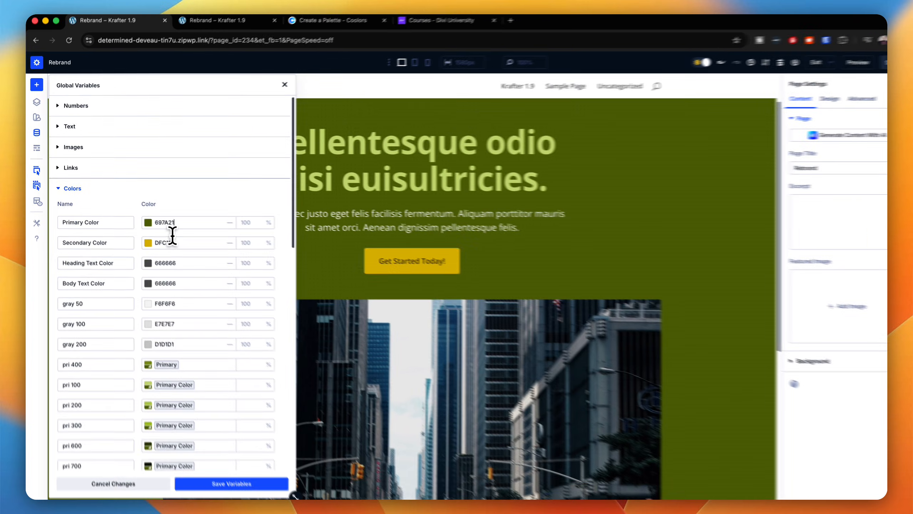
# Step: Switch to Coolors, lock the 697A21 color, and remove the 3E363F and B8B42D colors from the palette
pyautogui.click(182, 240)
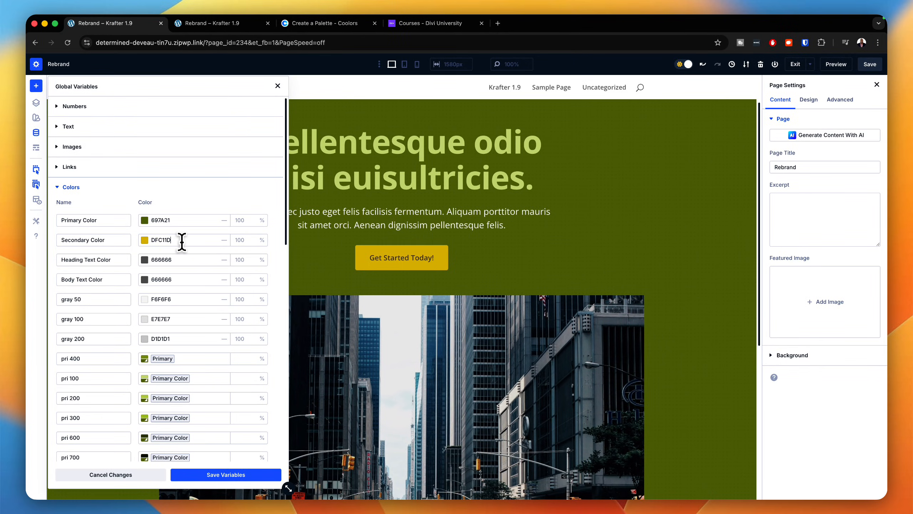
pyautogui.click(327, 23)
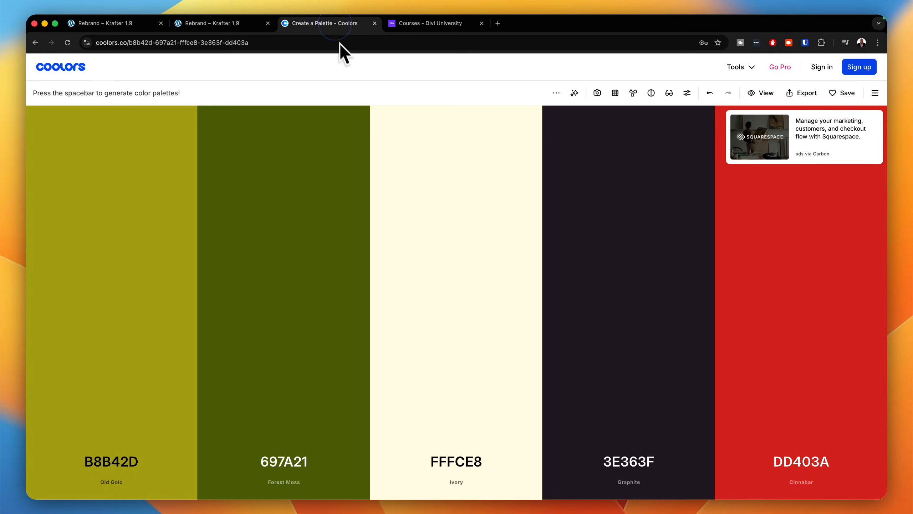
pyautogui.click(285, 428)
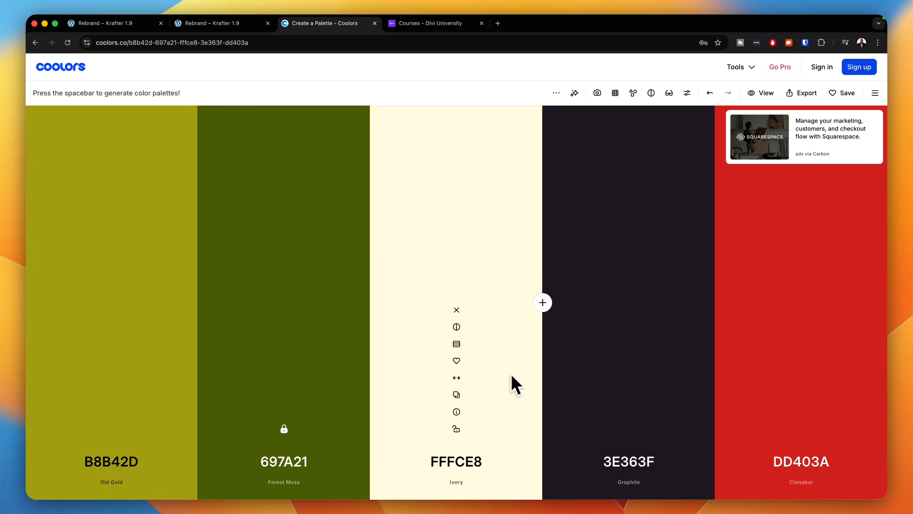
pyautogui.click(629, 309)
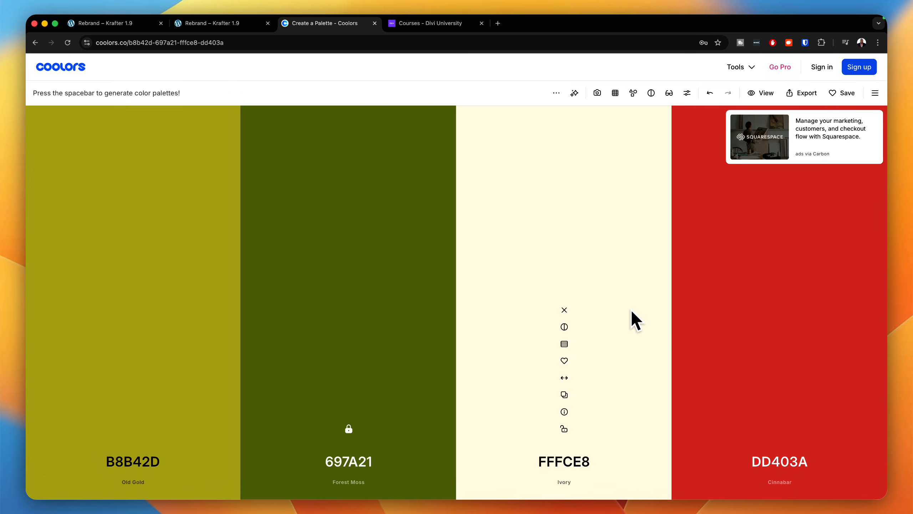
pyautogui.click(133, 309)
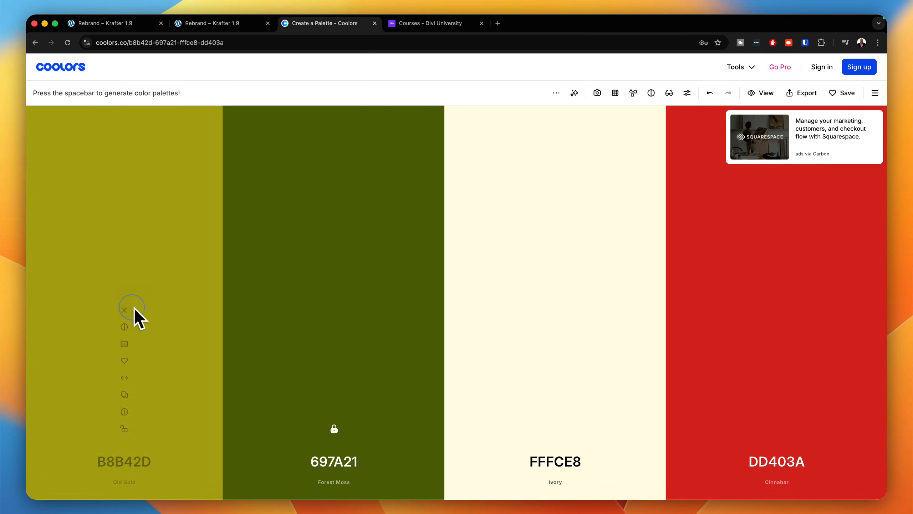
# Step: Regenerate the unlocked colors, place FDE74C beside the locked green, and use its hex code as the builder's Secondary Color variable
pyautogui.press('space')
pyautogui.press('space')
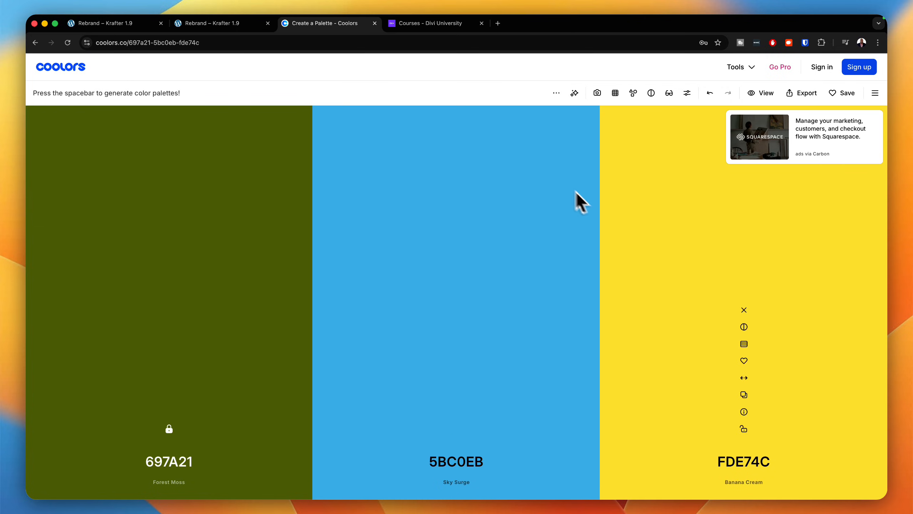
pyautogui.moveTo(744, 378); pyautogui.dragTo(467, 382)
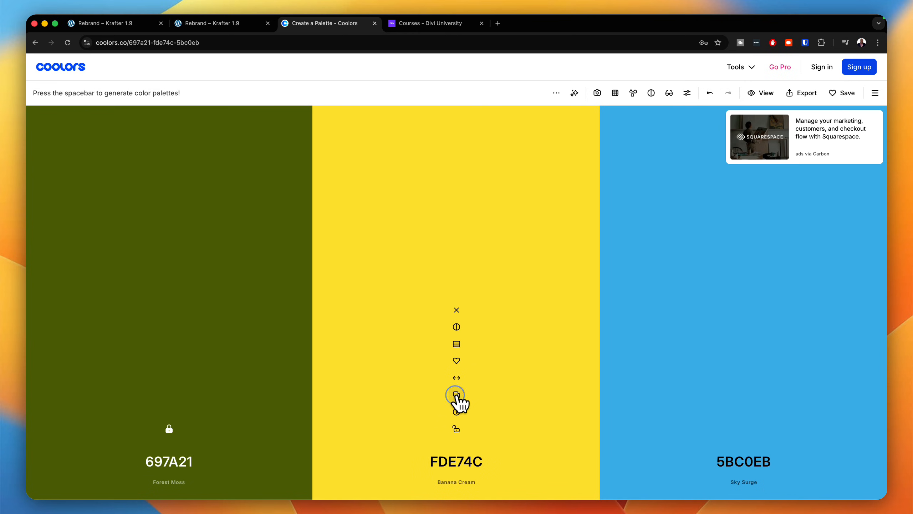
pyautogui.click(456, 395)
pyautogui.click(135, 25)
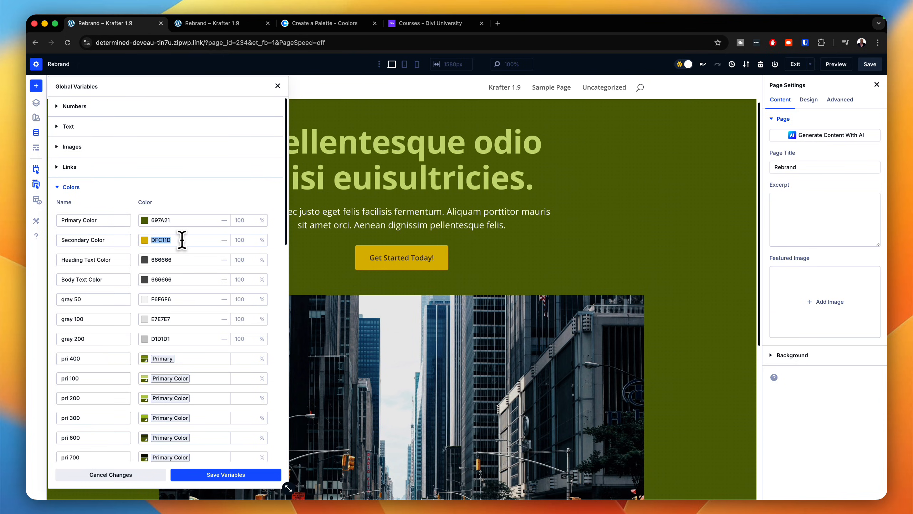
pyautogui.press('super+v')
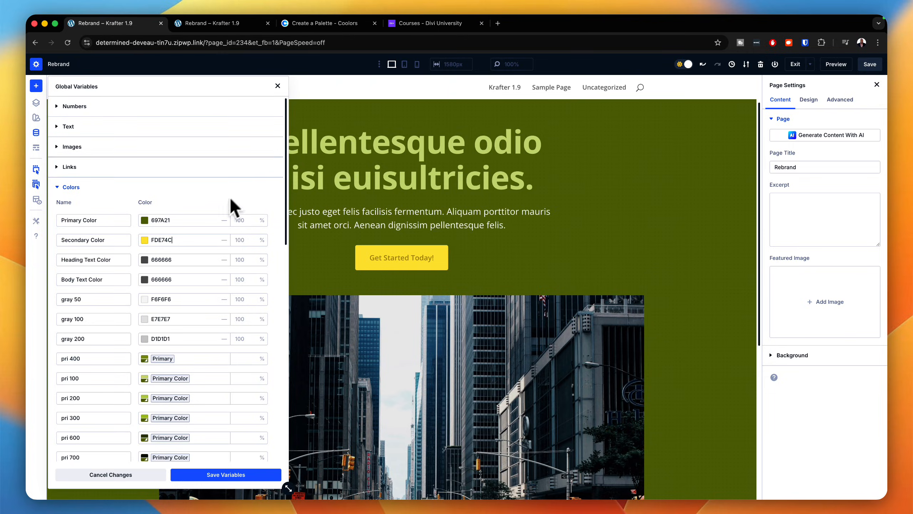
# Step: Go back to Coolors, regenerate the unlocked colors, and copy the Space Indigo hex code 222E50
pyautogui.click(336, 23)
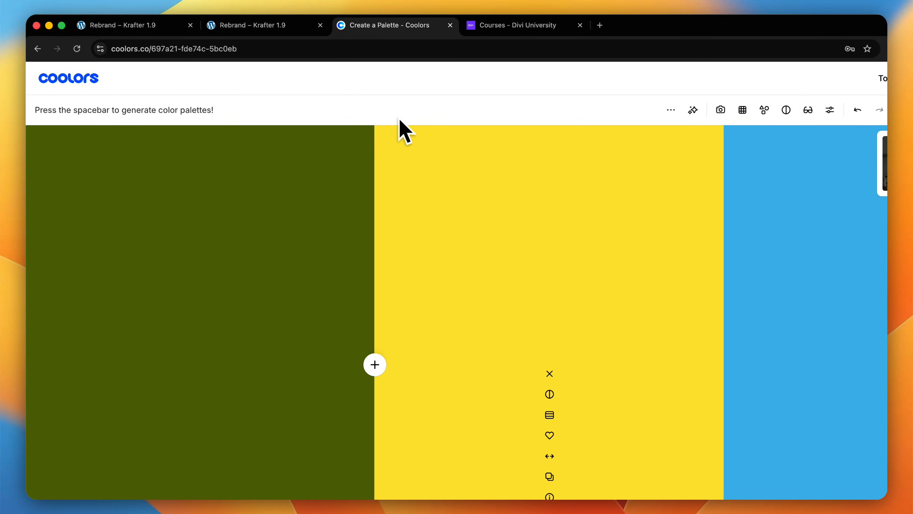
pyautogui.press('space')
pyautogui.press('space')
pyautogui.press('space')
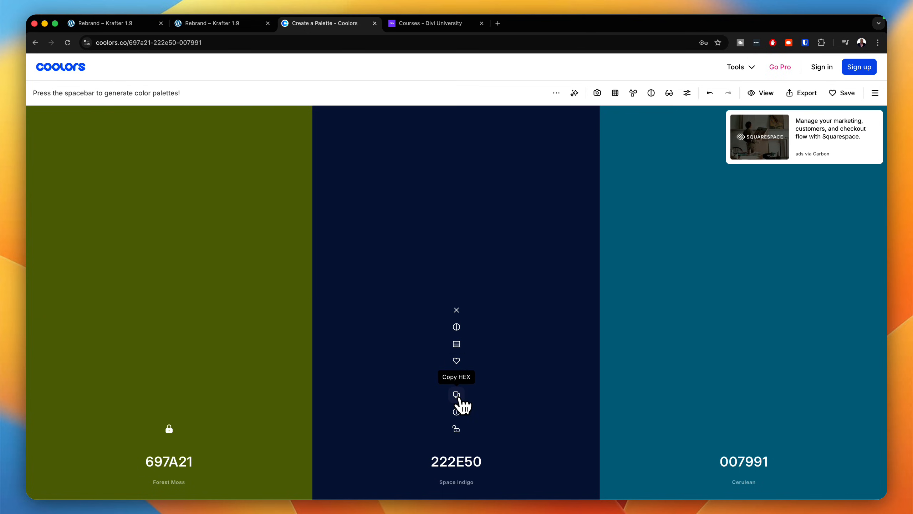
pyautogui.click(457, 394)
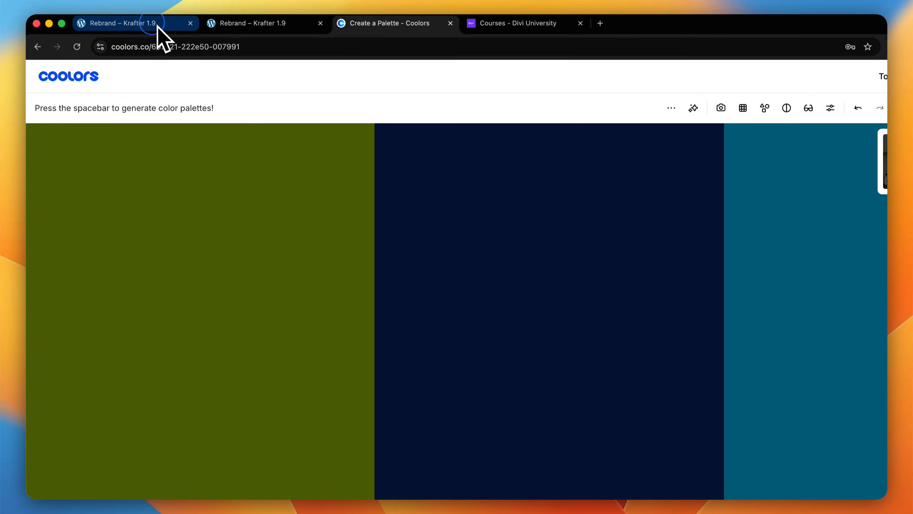
# Step: Return to the page builder, enter 222E50 as the Secondary Color global variable, and check the derived secondary shades
pyautogui.click(158, 24)
pyautogui.click(220, 273)
pyautogui.doubleClick(223, 270)
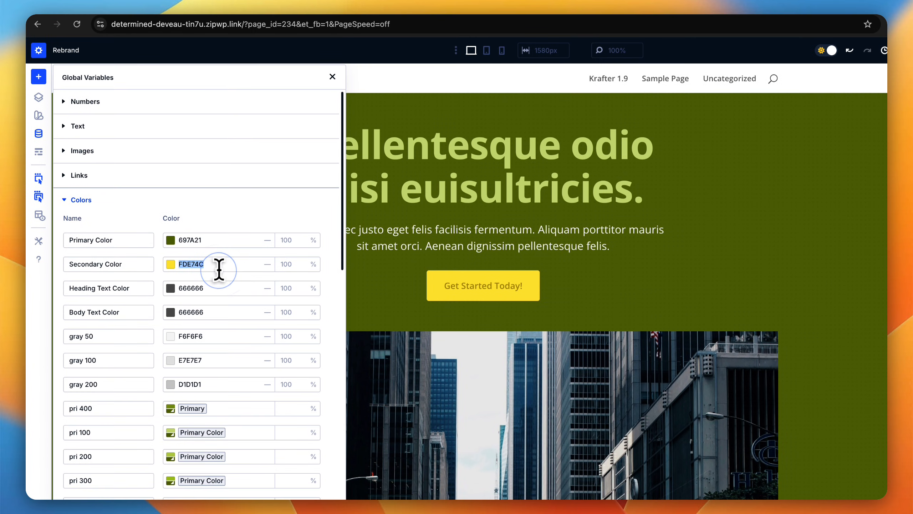
pyautogui.press('super+v')
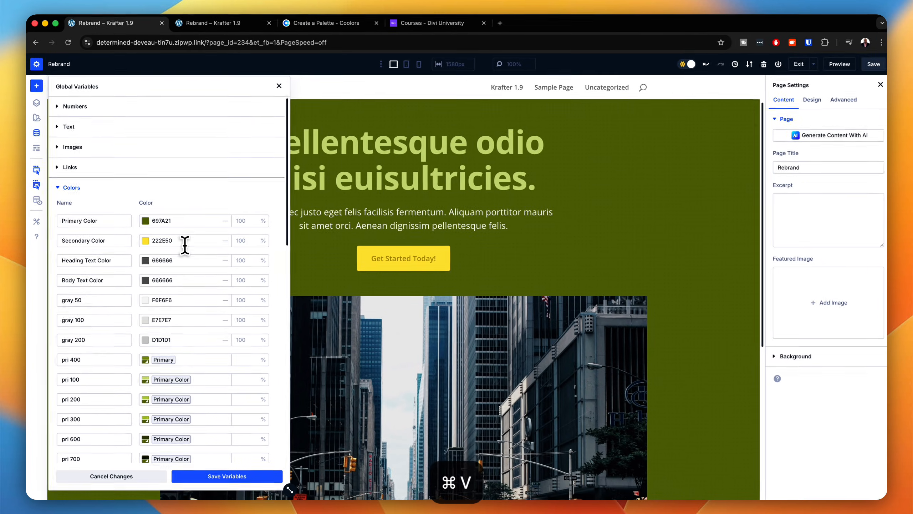
pyautogui.scroll(-3, 212, 324)
pyautogui.scroll(-8, 213, 334)
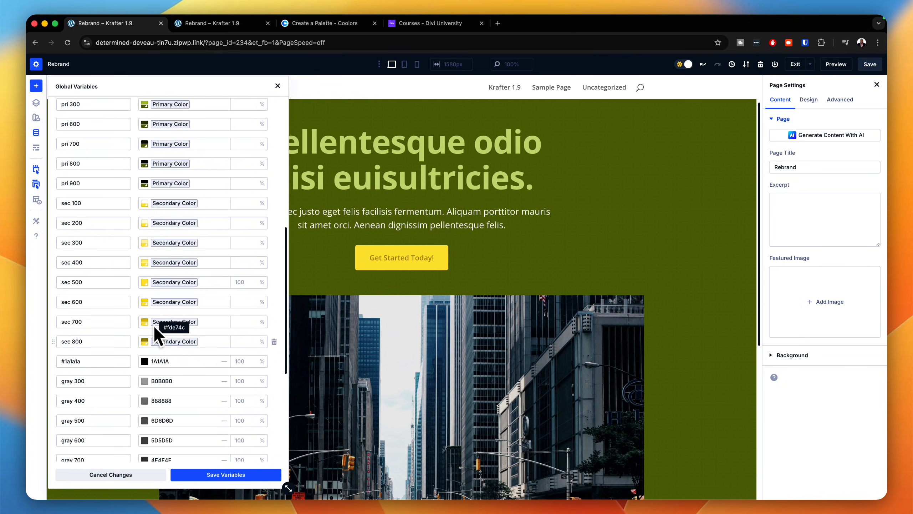
# Step: Re-enter 222E50 as the Secondary Color global variable and check the secondary shades based on it
pyautogui.scroll(10, 174, 354)
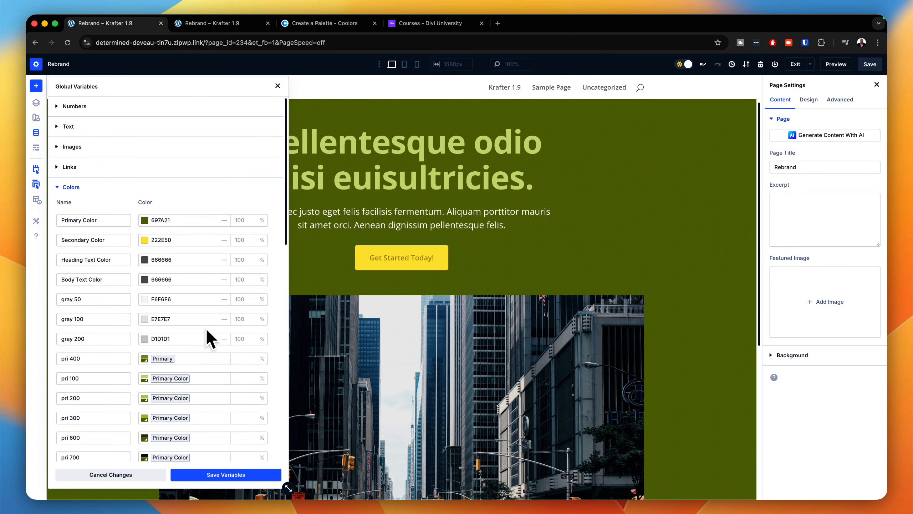
pyautogui.doubleClick(169, 239)
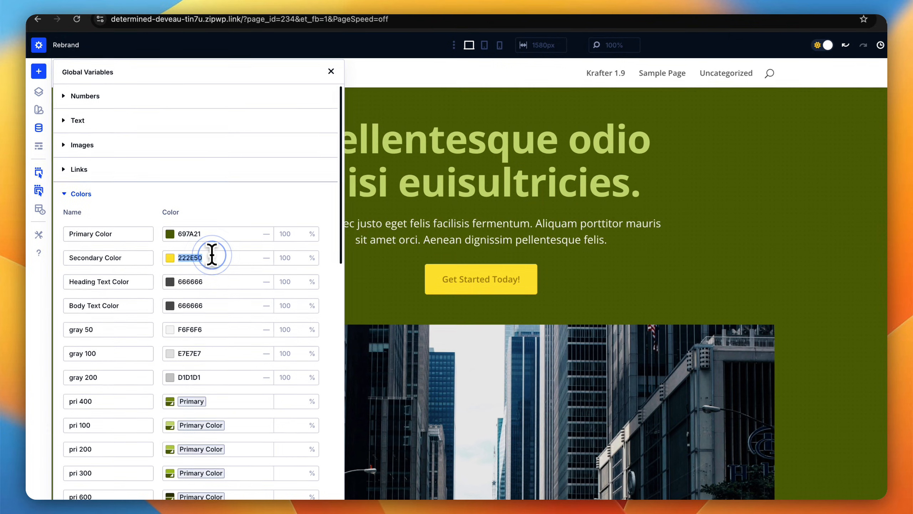
pyautogui.press('super+v')
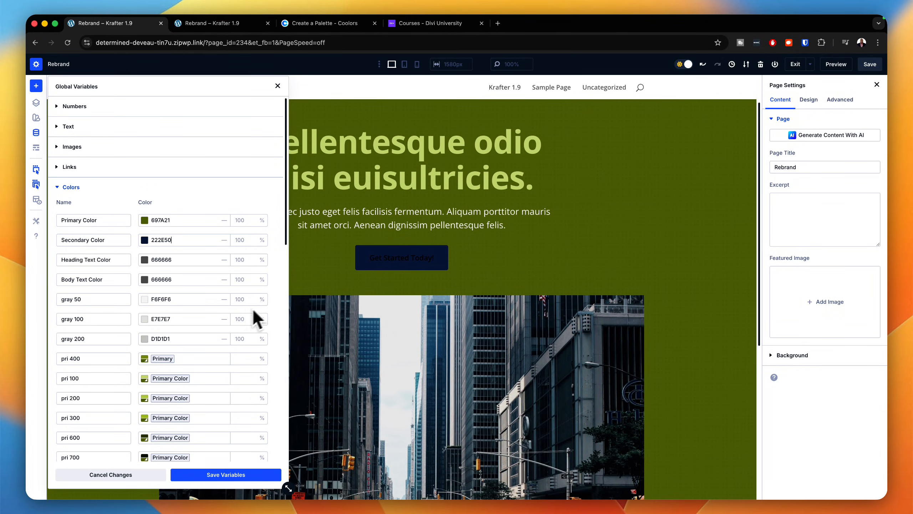
pyautogui.scroll(-5, 216, 335)
pyautogui.scroll(-3, 187, 338)
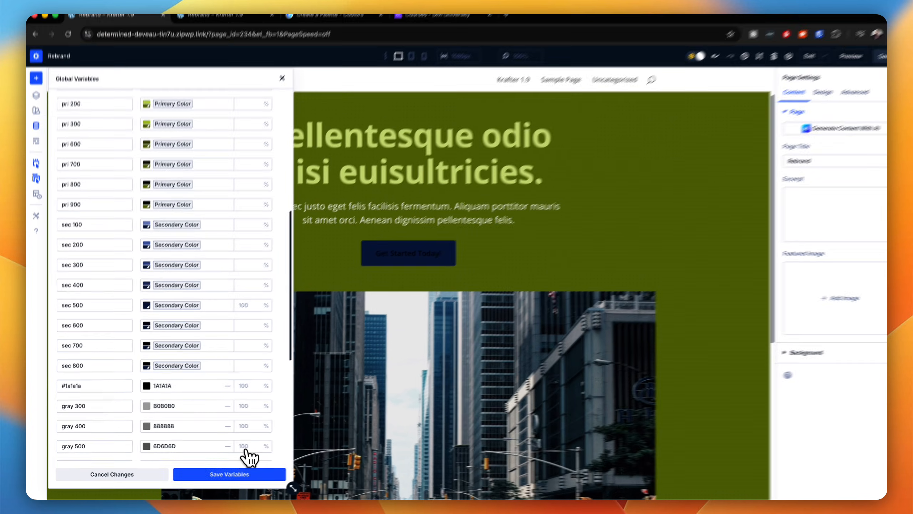
# Step: Save the global variables, apply the changes across the entire site, and close the variable manager
pyautogui.click(235, 475)
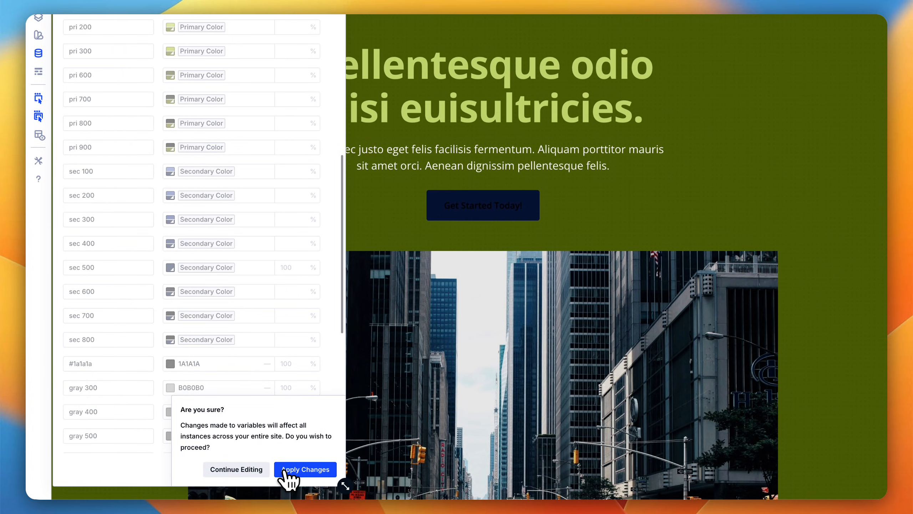
pyautogui.click(286, 470)
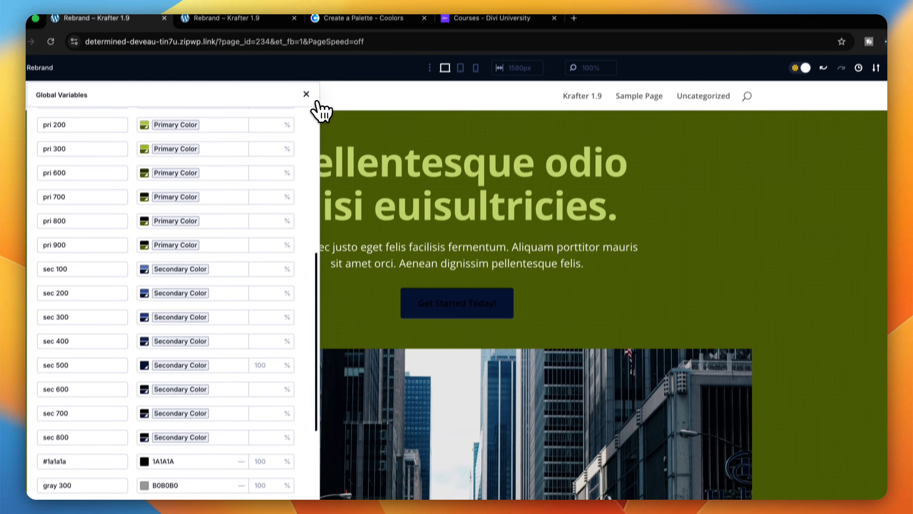
pyautogui.click(307, 94)
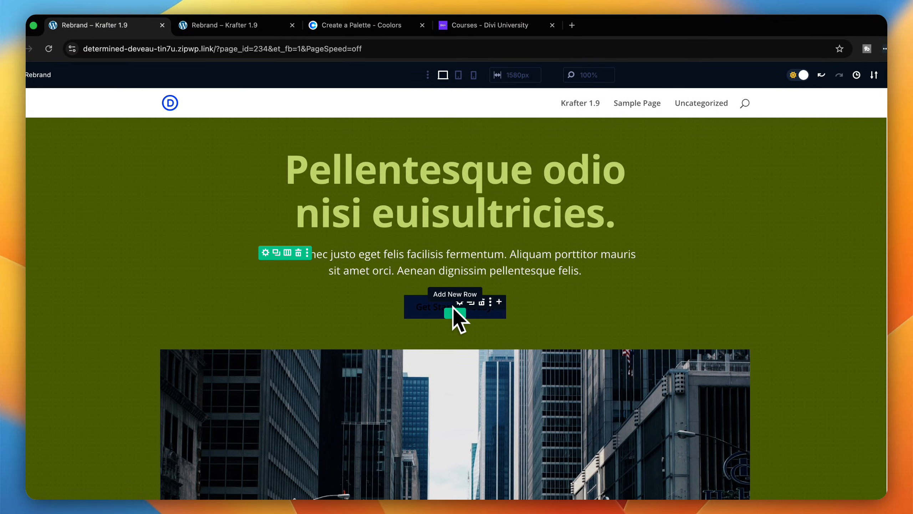
# Step: Set the hero button's text color to the Sec 100 global color in its design settings
pyautogui.click(455, 301)
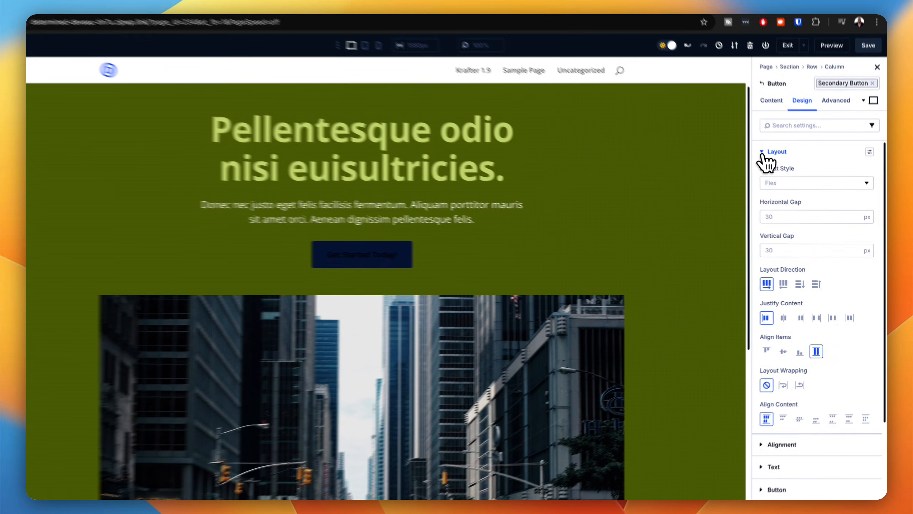
pyautogui.click(775, 165)
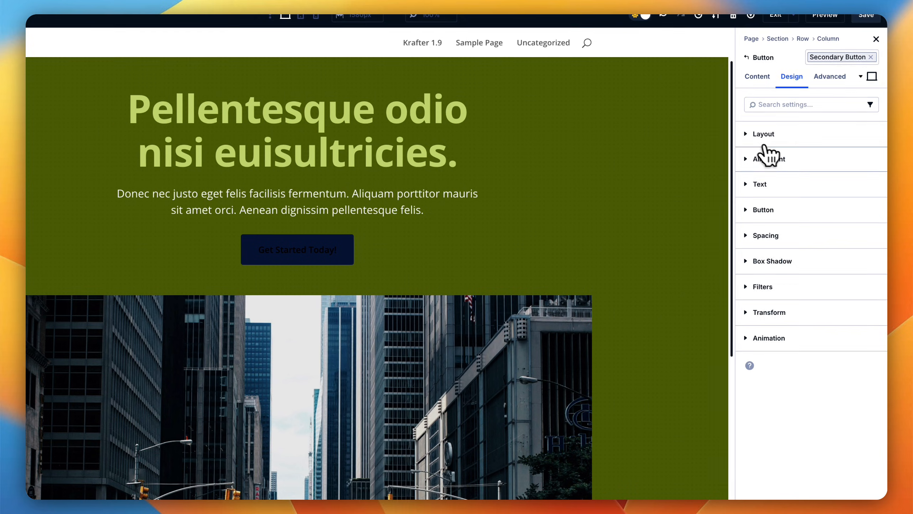
pyautogui.click(759, 213)
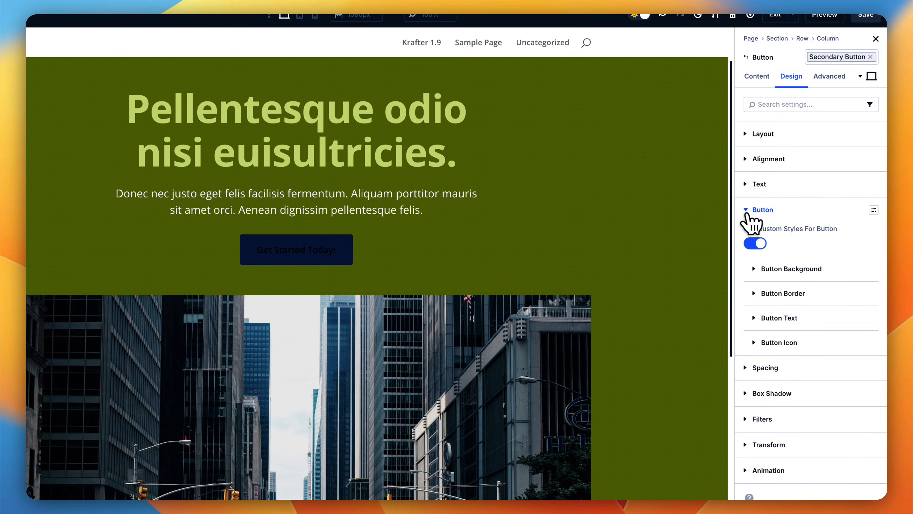
pyautogui.click(758, 320)
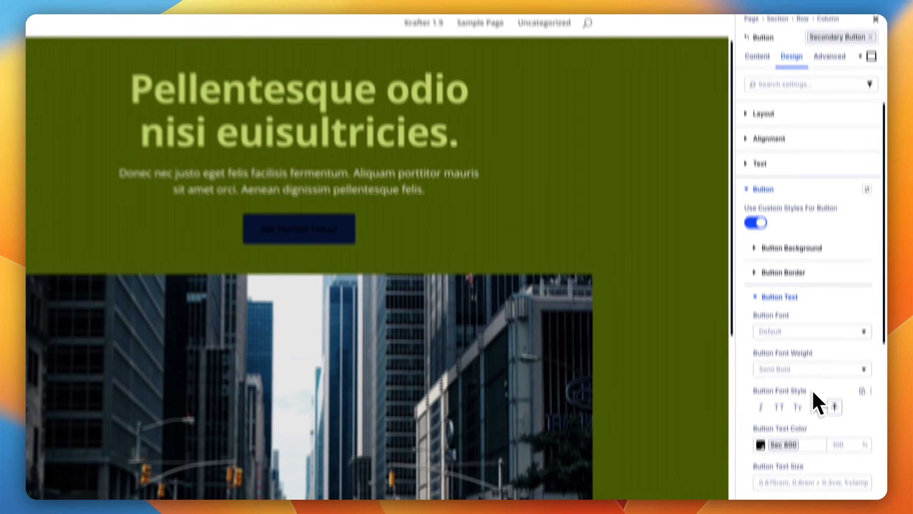
pyautogui.scroll(-3, 816, 419)
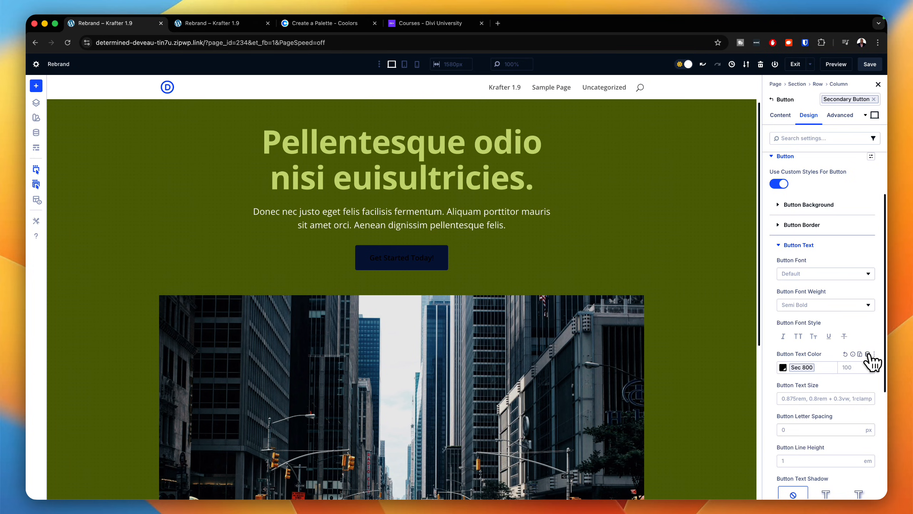
pyautogui.click(867, 353)
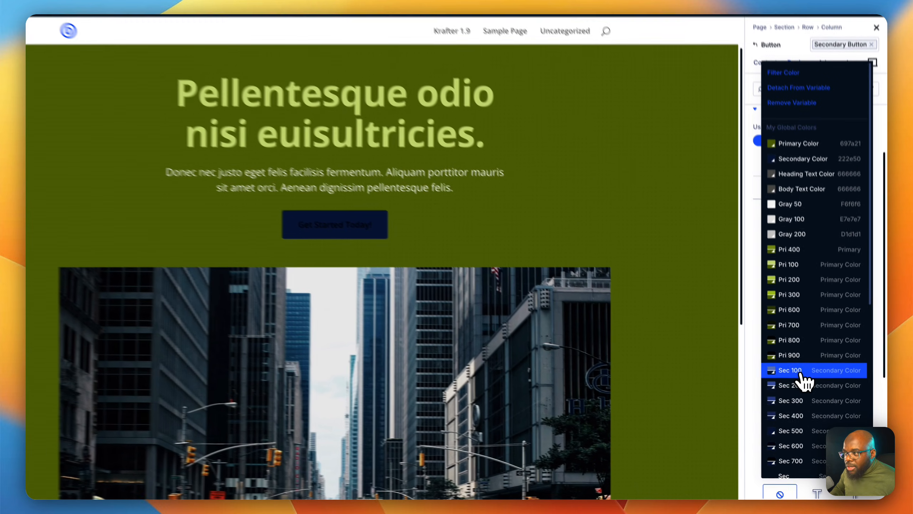
pyautogui.click(811, 390)
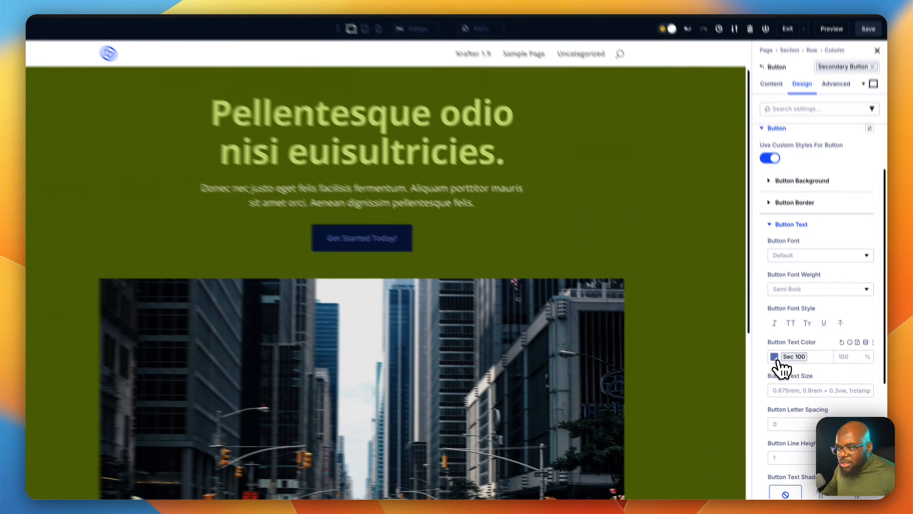
# Step: Raise the lightness filter on the button's Sec 100 text color to 45% and save the page
pyautogui.click(783, 368)
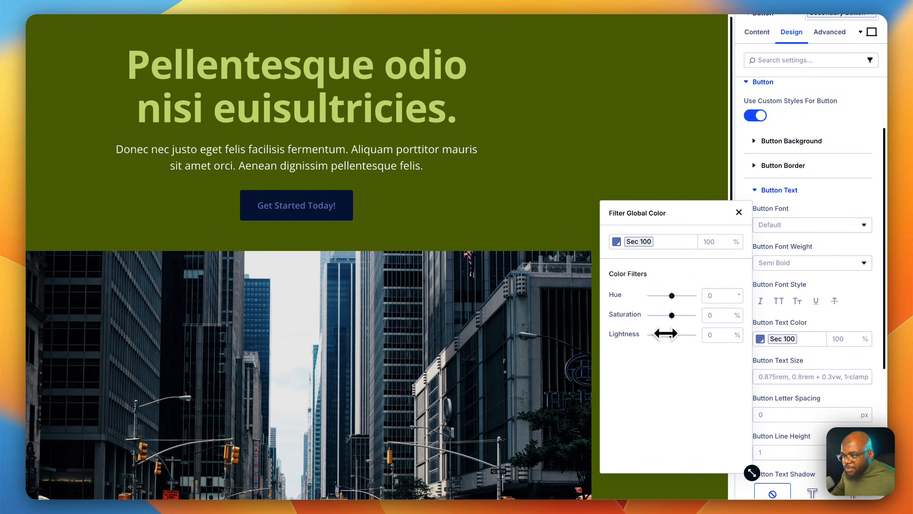
pyautogui.click(672, 335)
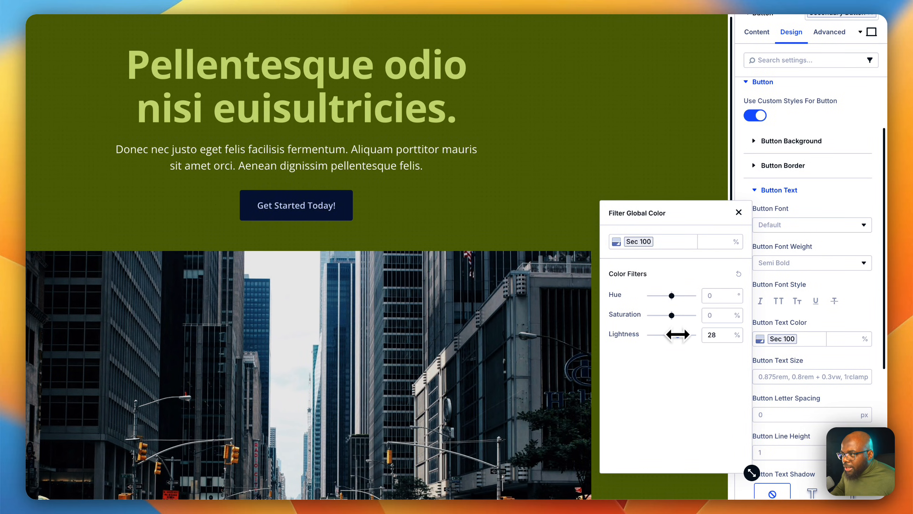
pyautogui.moveTo(677, 334); pyautogui.dragTo(683, 334)
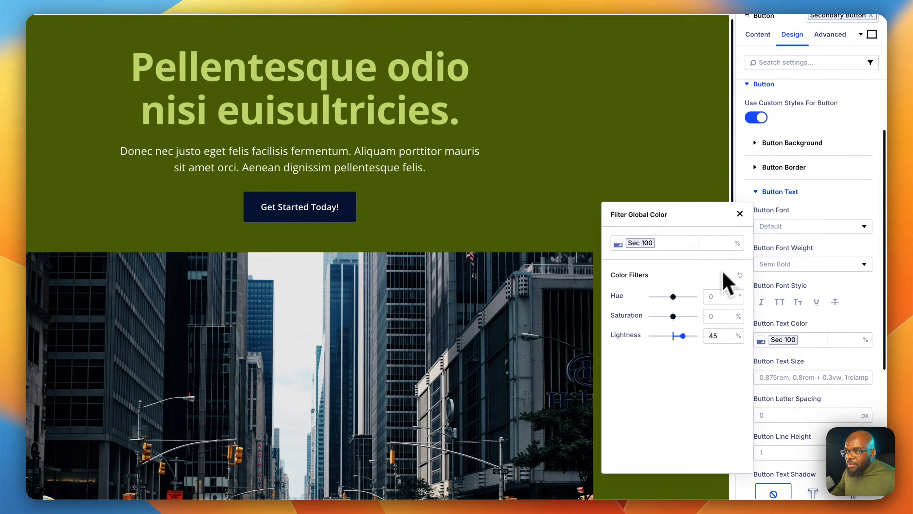
pyautogui.click(765, 263)
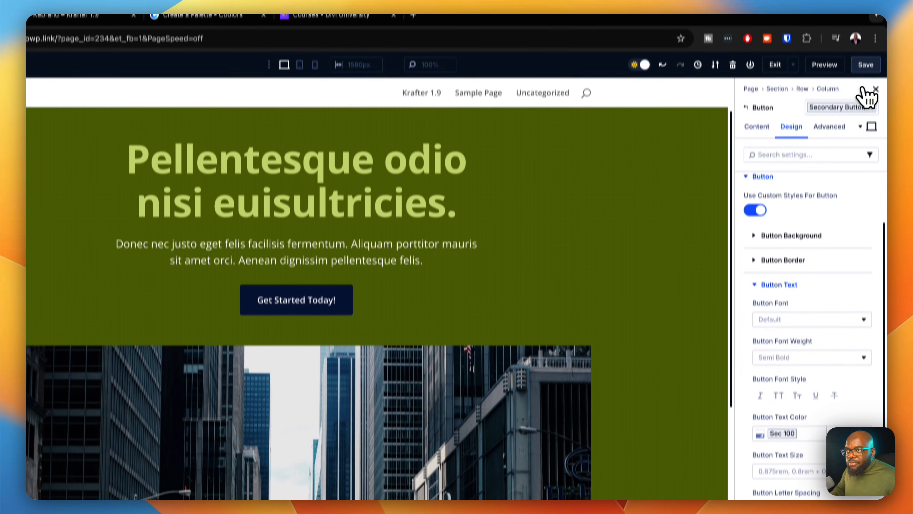
pyautogui.click(866, 74)
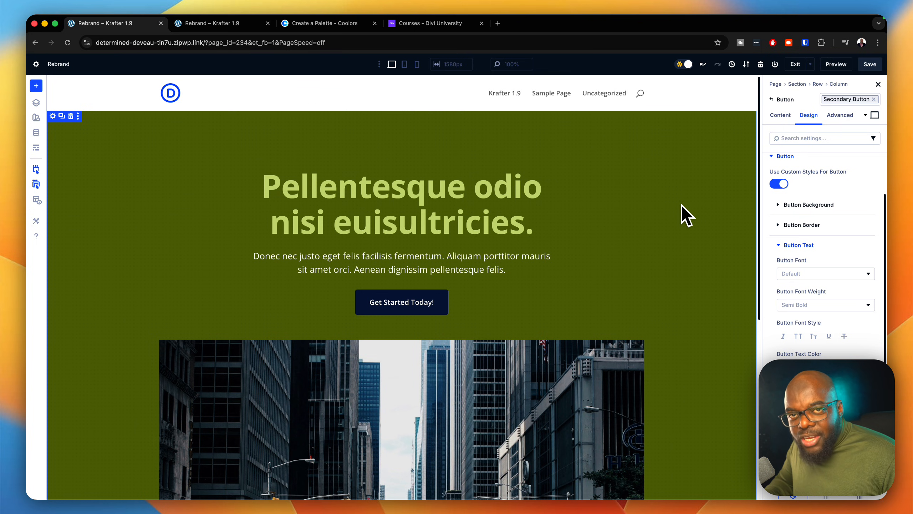
# Step: Review the recolored section, open the settings of the hero text row, and save the page
pyautogui.scroll(-7, 669, 297)
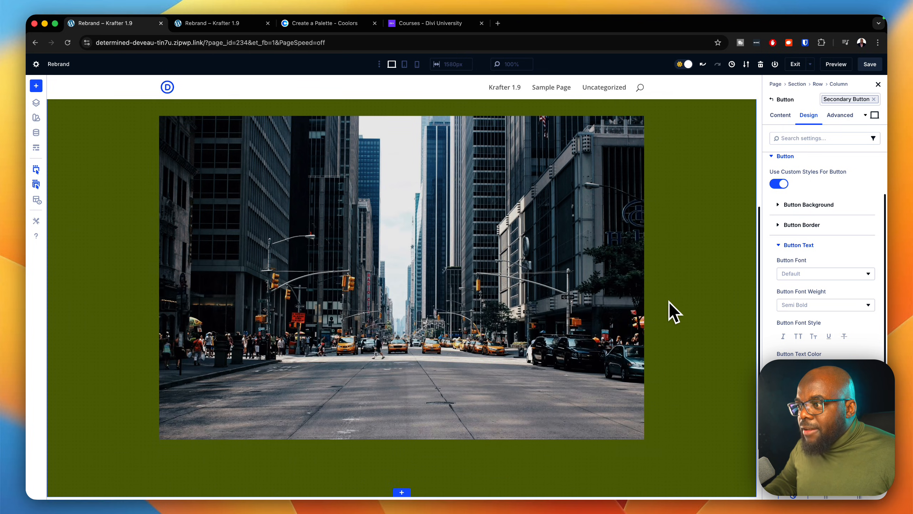
pyautogui.scroll(5, 668, 301)
pyautogui.scroll(3, 668, 299)
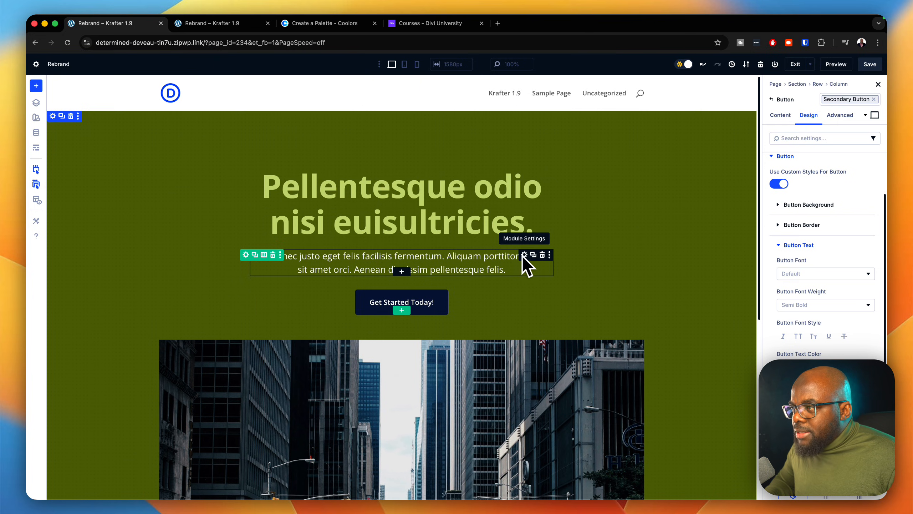
pyautogui.click(246, 255)
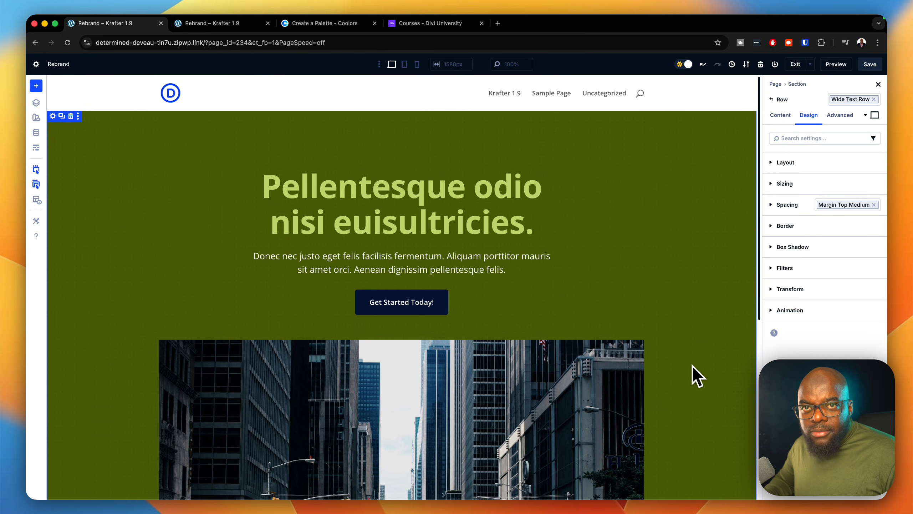
pyautogui.click(871, 69)
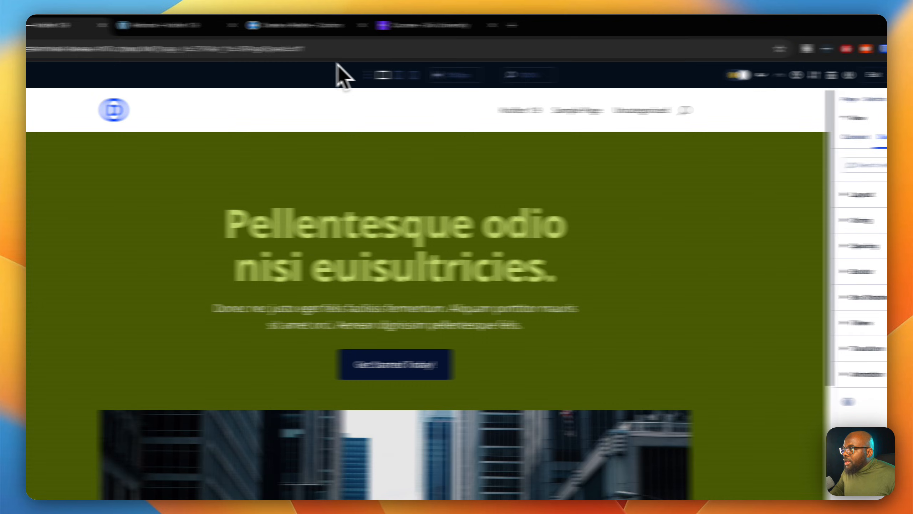
# Step: Switch to the page preview, reload it, and resize the docked developer tools to check the layout at different widths
pyautogui.click(278, 26)
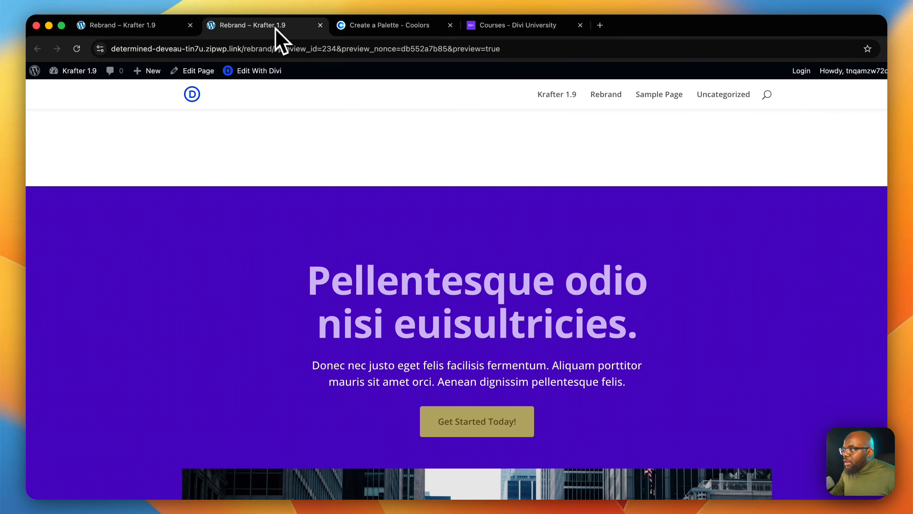
pyautogui.click(78, 49)
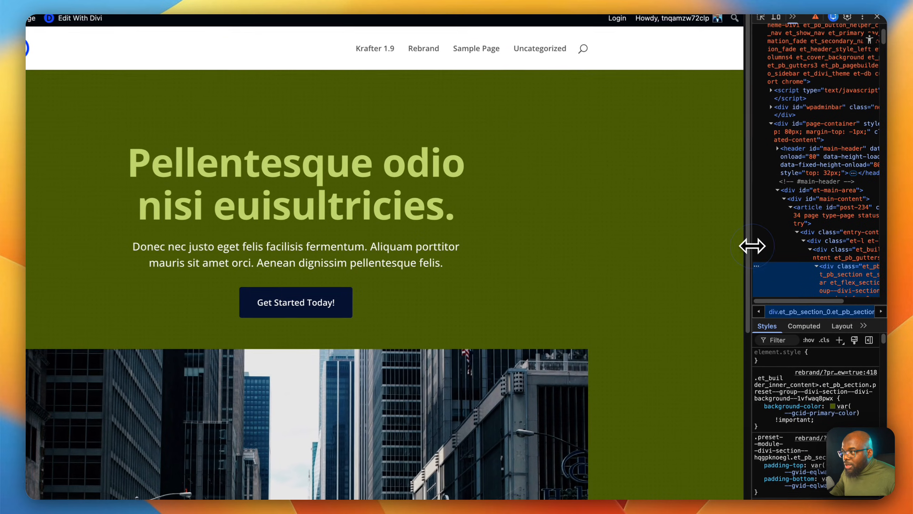
pyautogui.moveTo(762, 247); pyautogui.dragTo(727, 240)
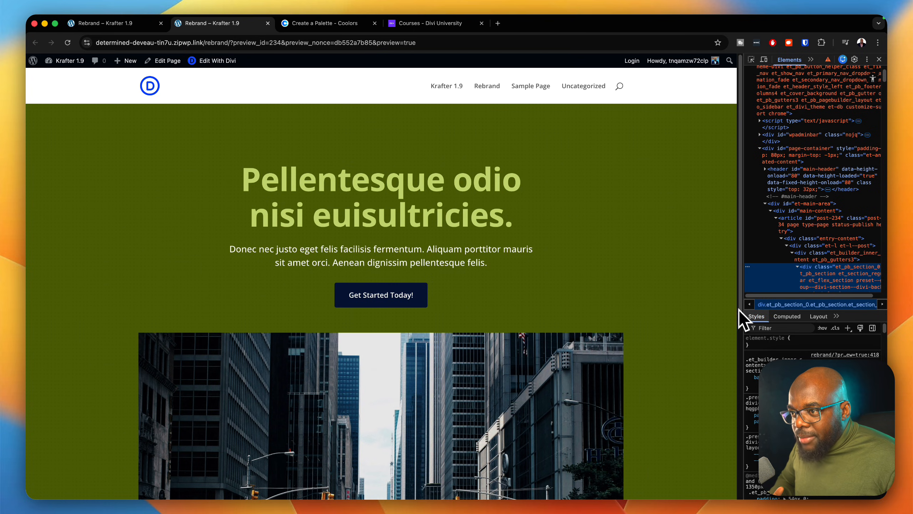
pyautogui.moveTo(741, 285); pyautogui.dragTo(879, 379)
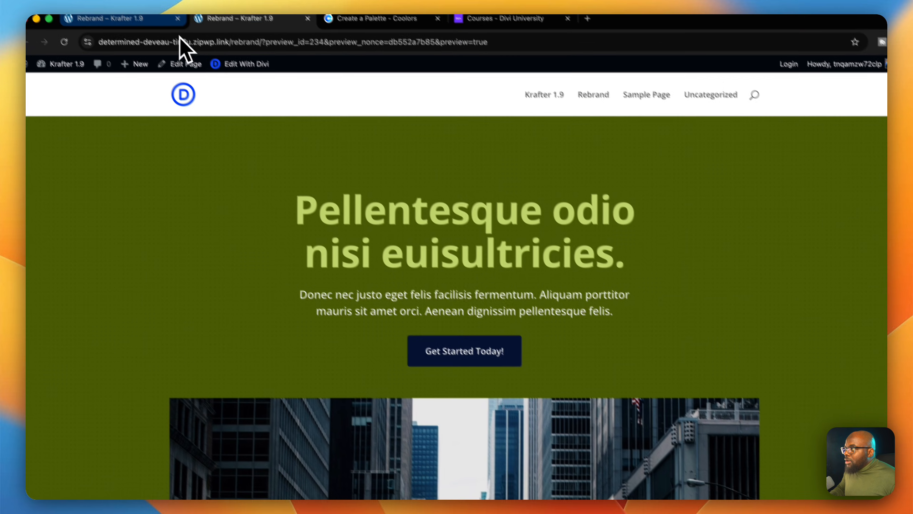
# Step: Return to the page builder and replace the hero heading's Heading Large text preset with heading xlarge
pyautogui.click(162, 26)
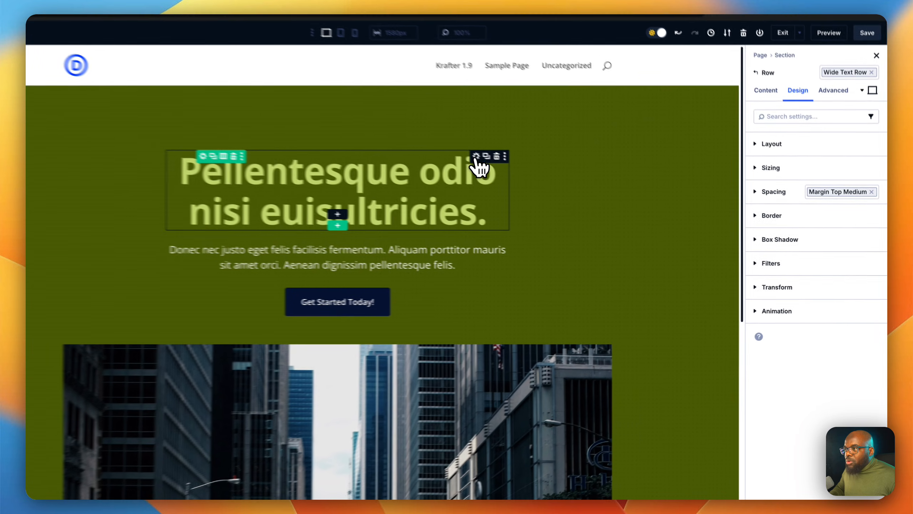
pyautogui.click(524, 172)
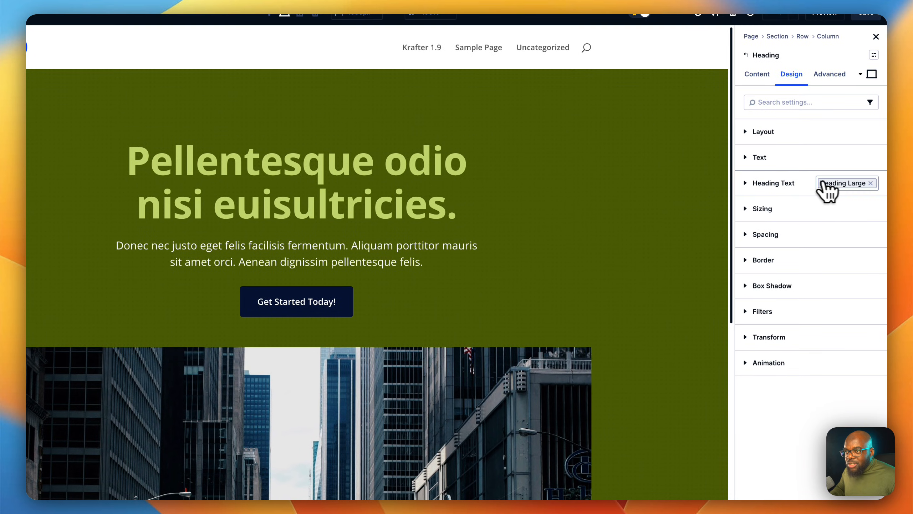
pyautogui.click(842, 183)
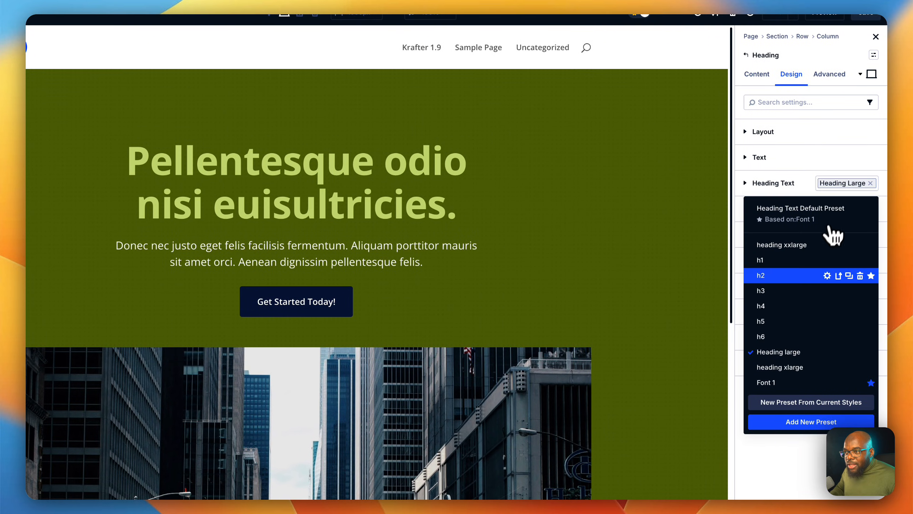
pyautogui.click(793, 369)
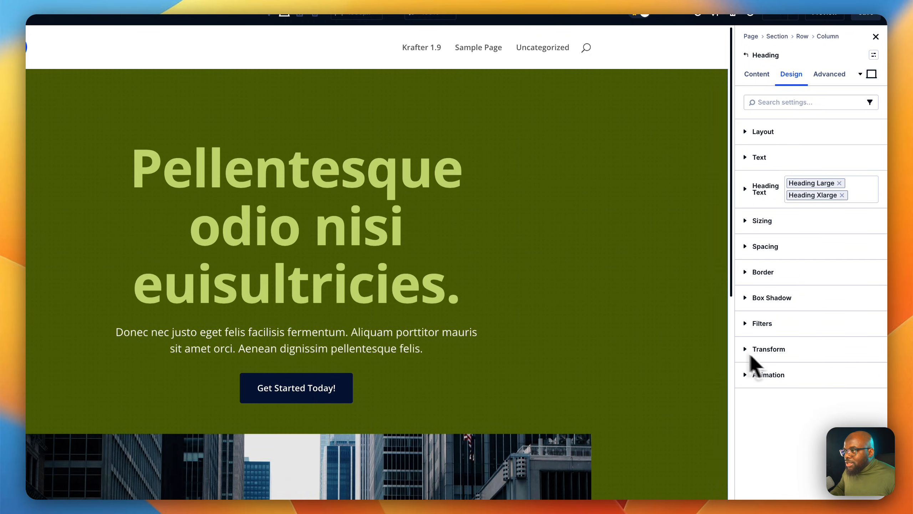
pyautogui.click(838, 183)
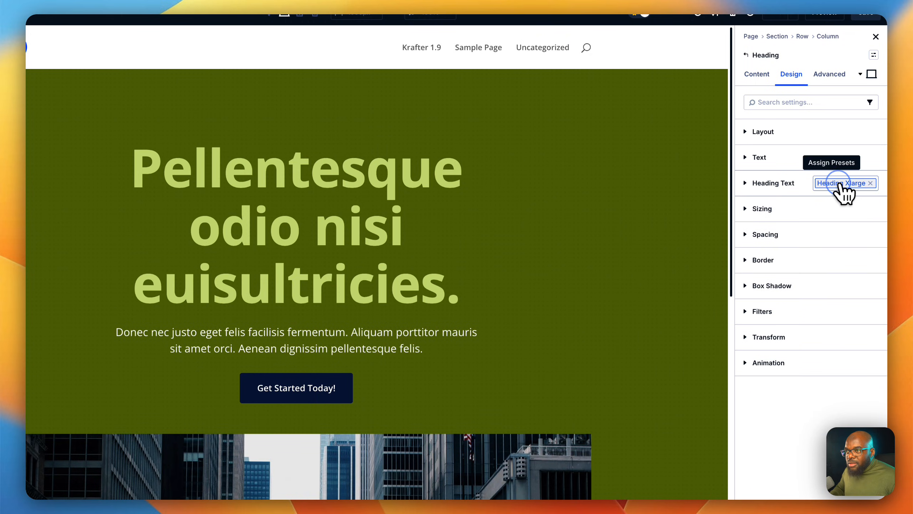
# Step: Assign the h1 preset to the hero heading's text and remove the heading xlarge preset
pyautogui.click(841, 184)
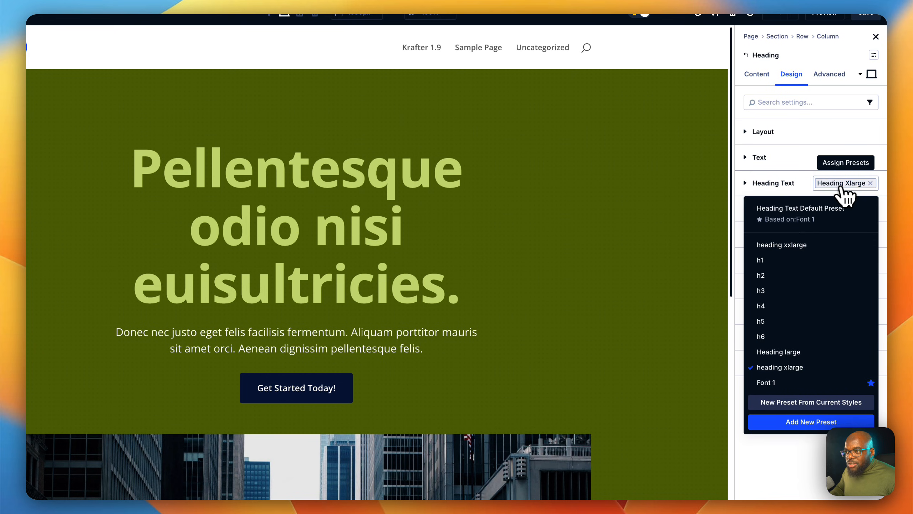
pyautogui.click(804, 266)
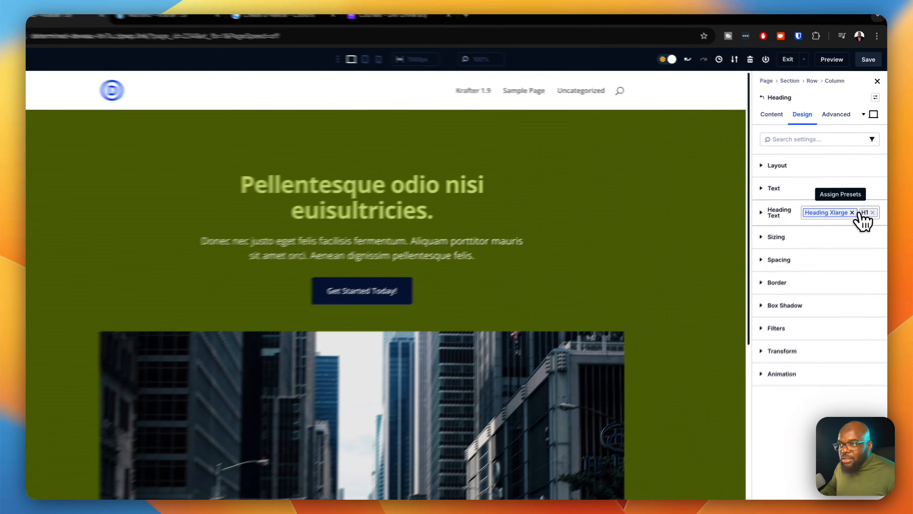
pyautogui.click(854, 206)
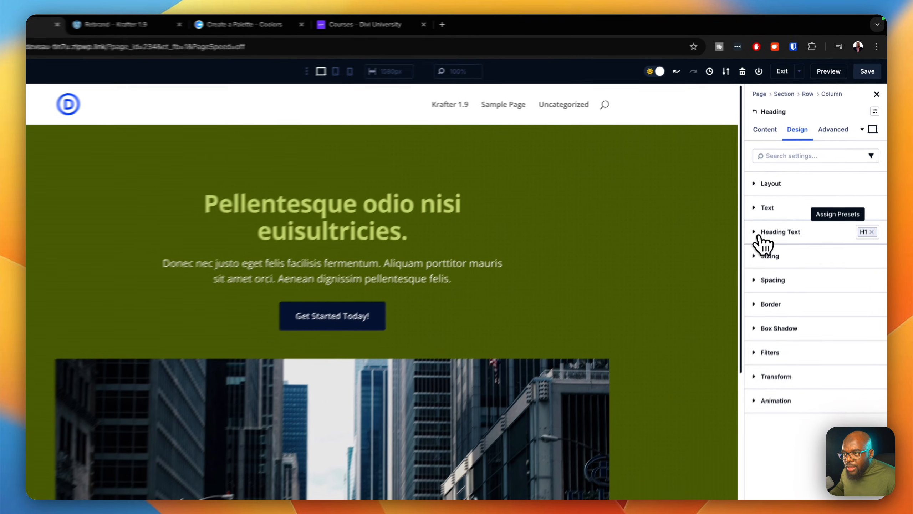
# Step: Examine the hero heading's text settings and its available size units, and select the hero section
pyautogui.click(760, 238)
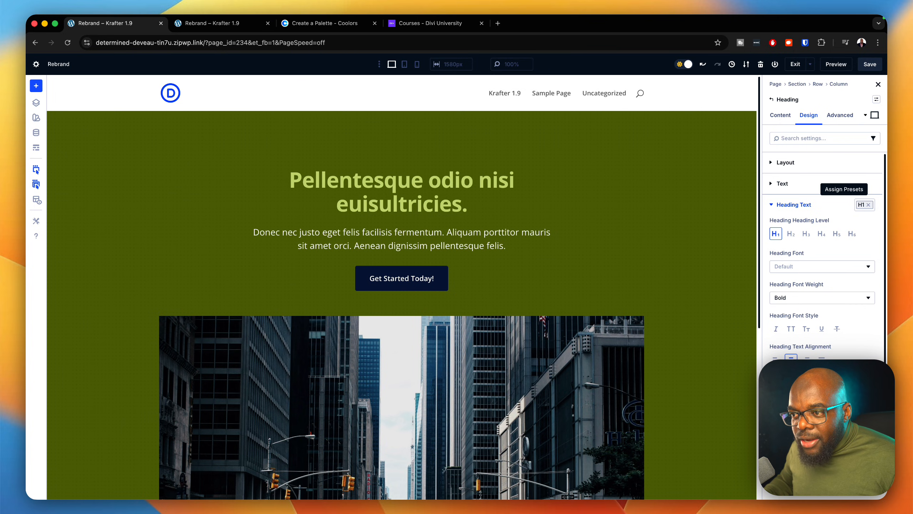
pyautogui.click(866, 422)
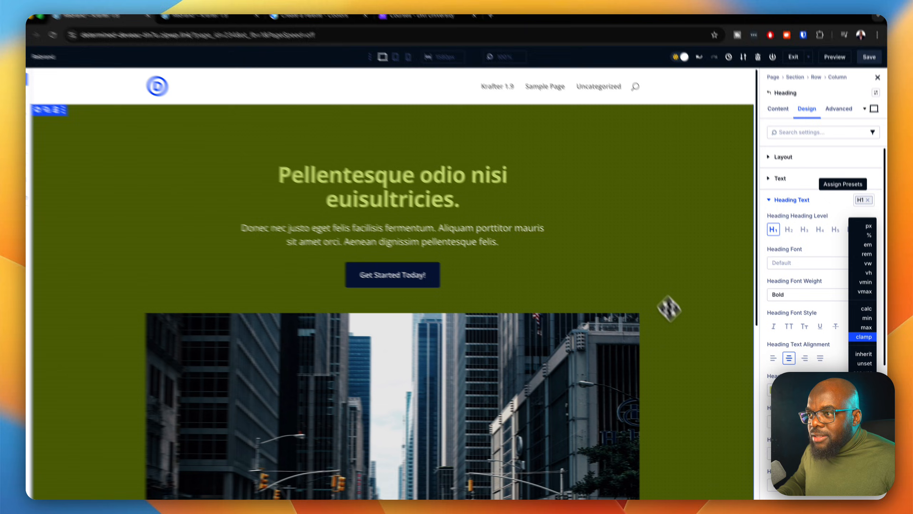
pyautogui.click(669, 306)
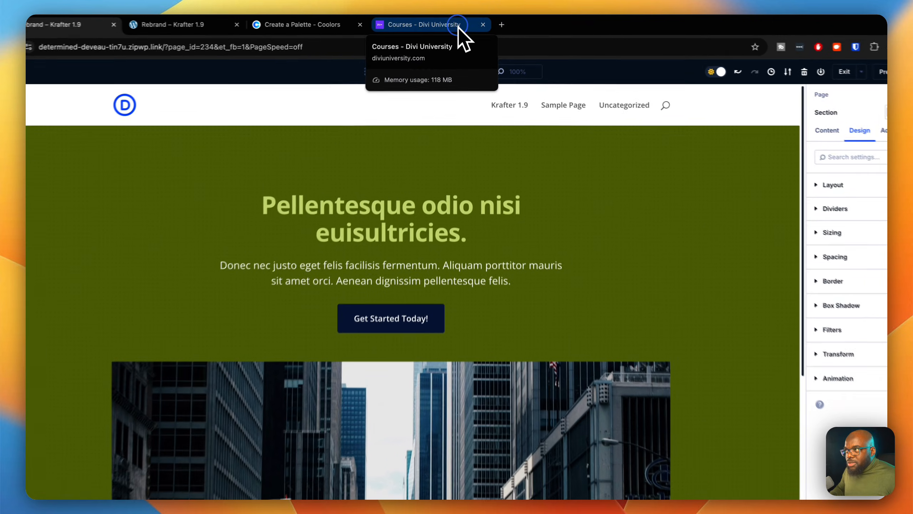
# Step: Switch to the Divi University courses, review the lesson list of the Krafter course, and return to the course overview
pyautogui.click(459, 26)
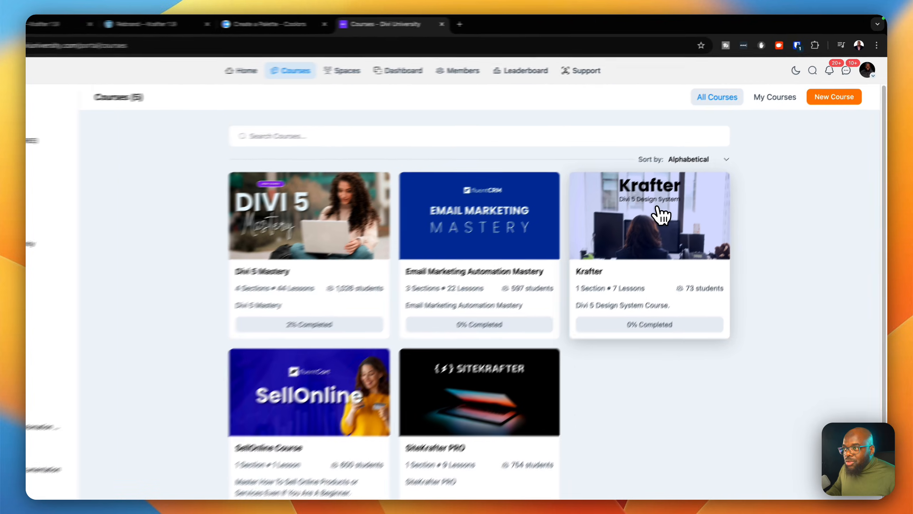
pyautogui.click(678, 198)
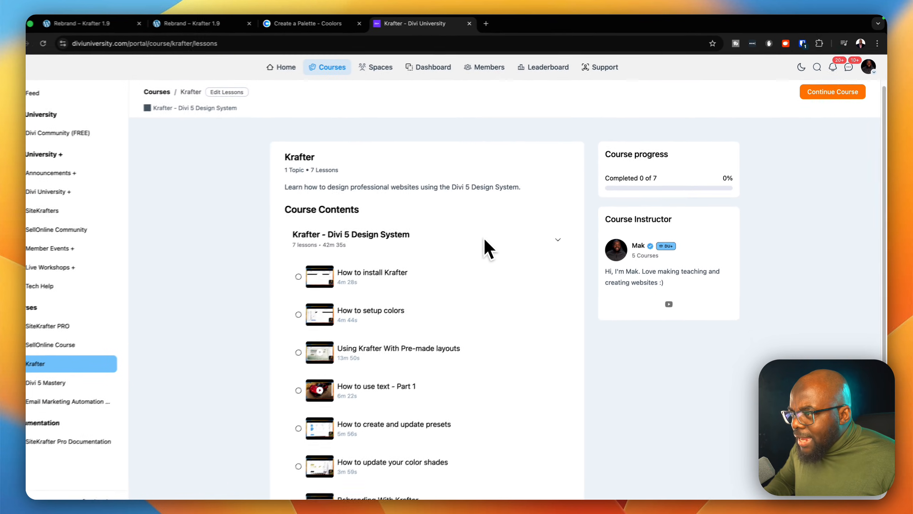
pyautogui.scroll(-3, 485, 236)
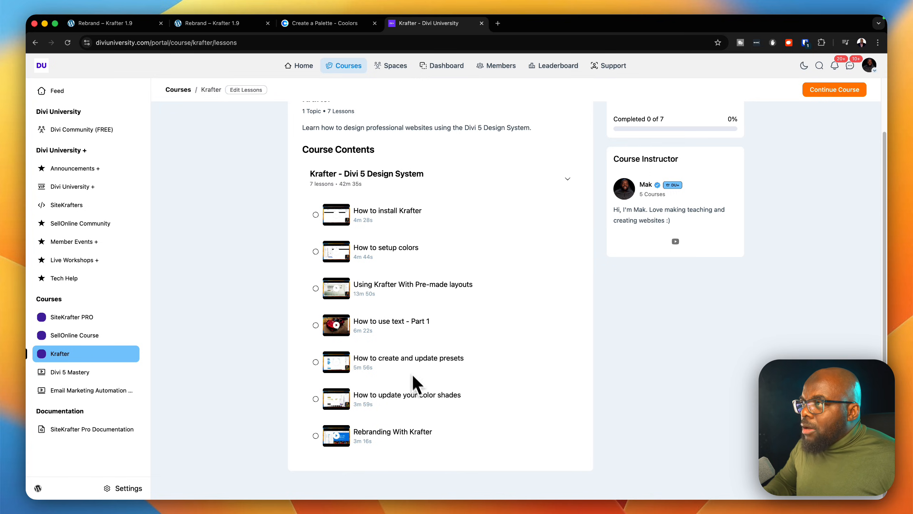
pyautogui.click(346, 67)
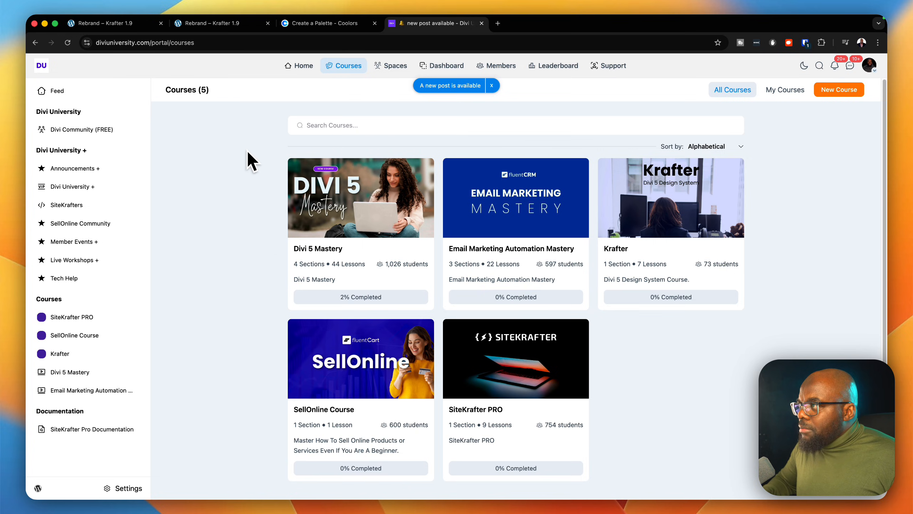
# Step: Open the Krafter product page, proceed to checkout for one copy, and review the order summary and payment options
pyautogui.click(606, 206)
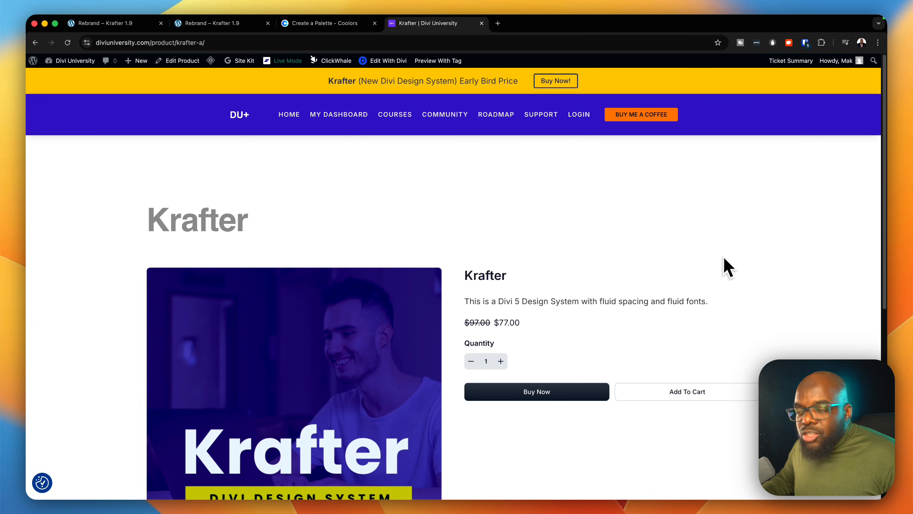
pyautogui.scroll(-2, 743, 267)
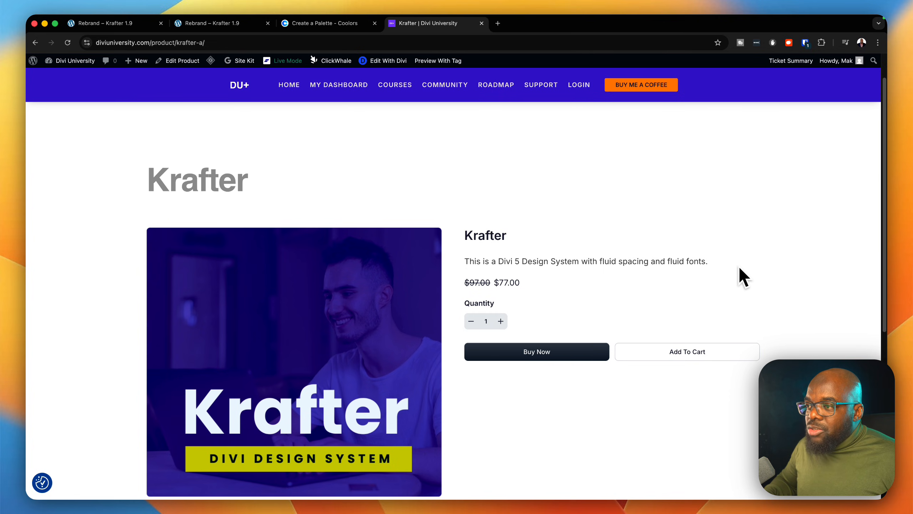
pyautogui.click(548, 352)
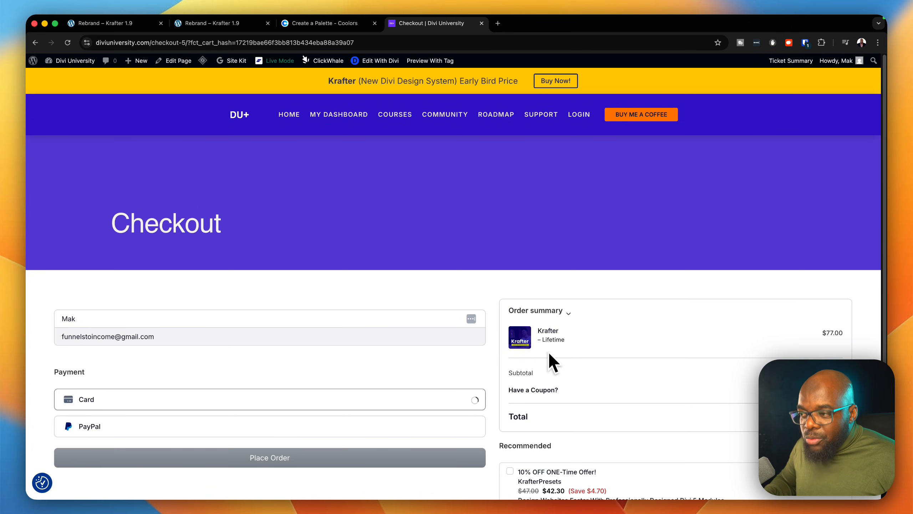
pyautogui.scroll(-3, 548, 351)
pyautogui.scroll(-3, 550, 353)
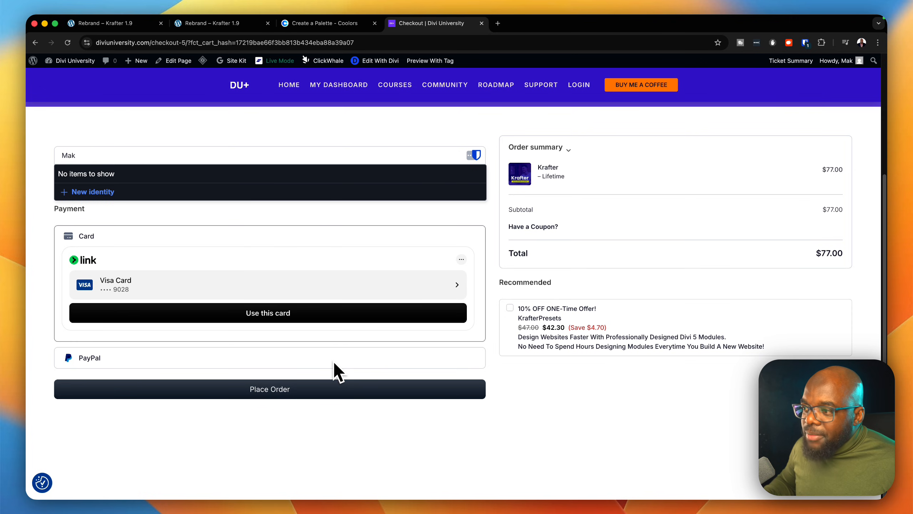
pyautogui.scroll(5, 337, 371)
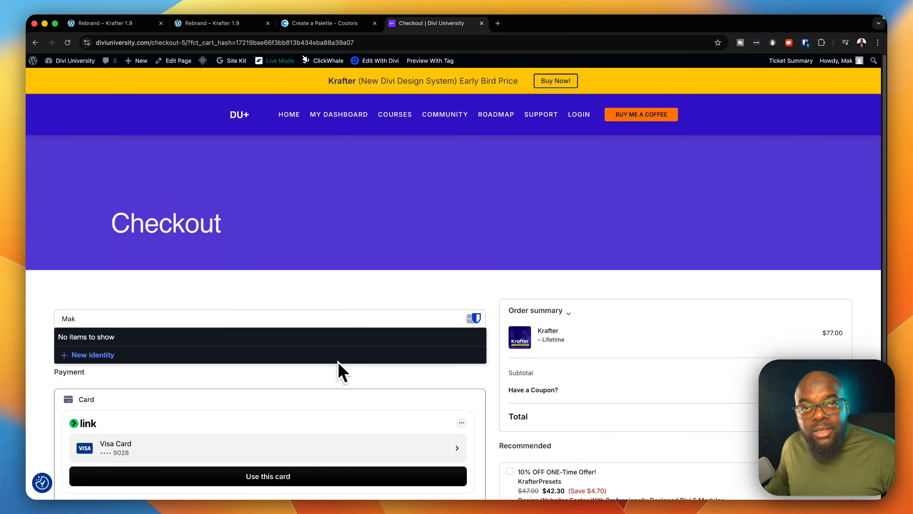